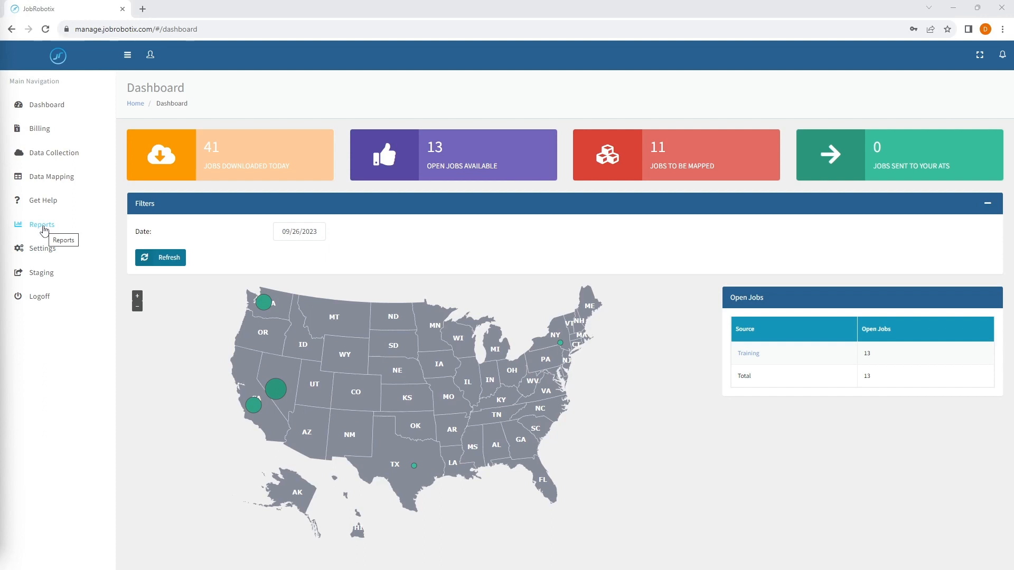
Go to the Staging page, which lists the 13 open Training jobs.
left_click(53, 274)
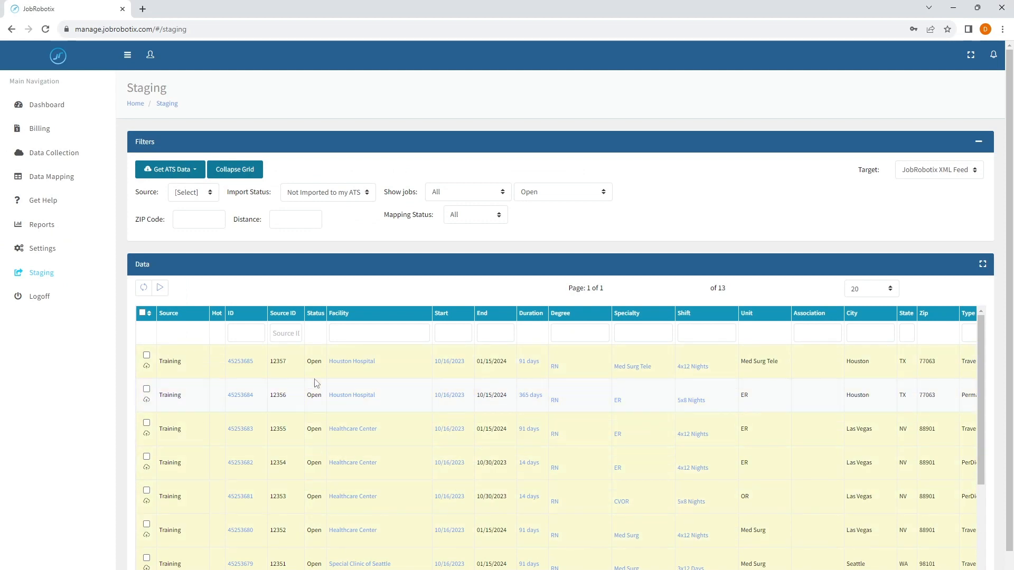
Set the staging target feed to JobRobotix Staging so facility mapping notes appear.
left_click(896, 170)
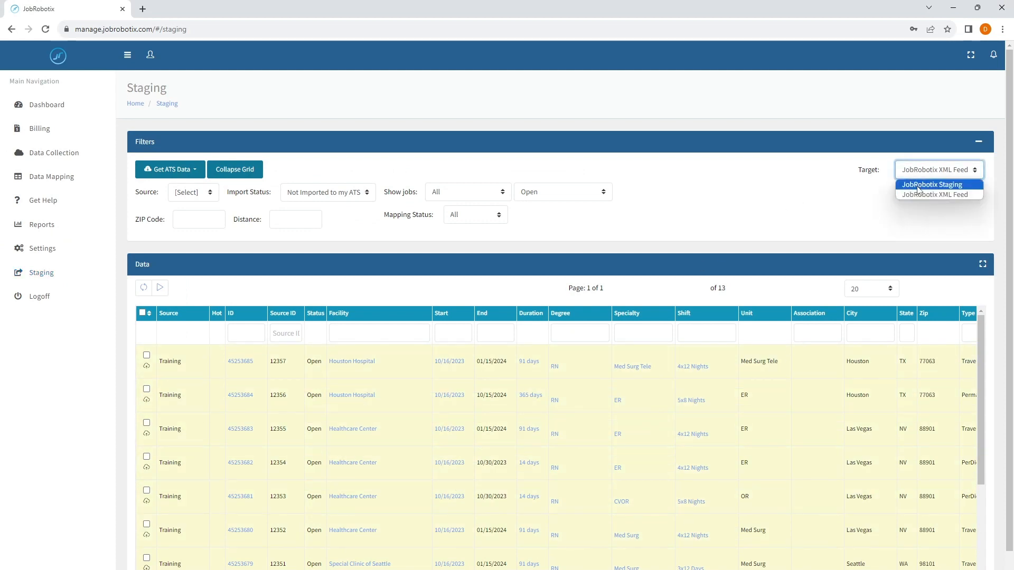
left_click(930, 186)
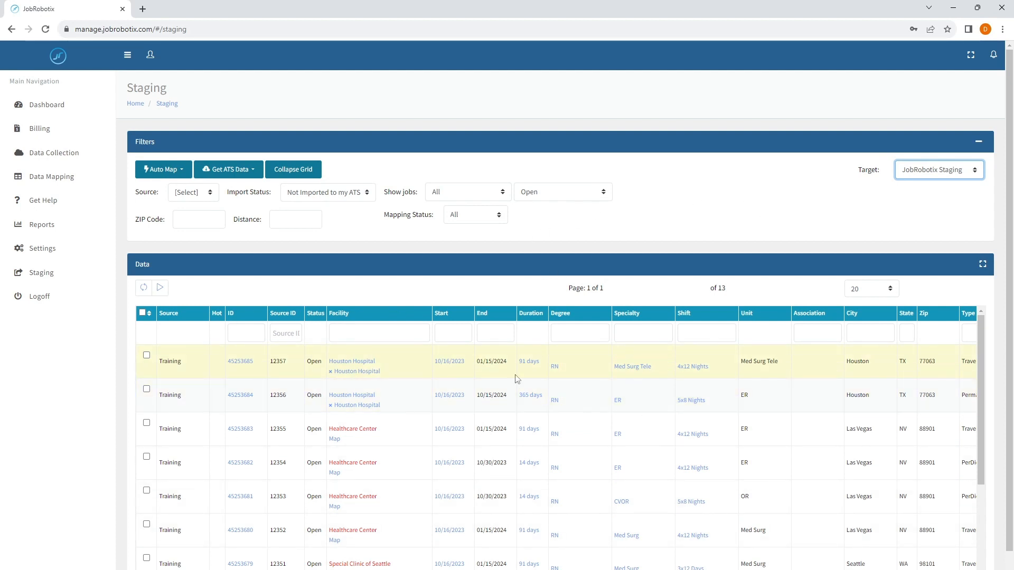
left_click(239, 362)
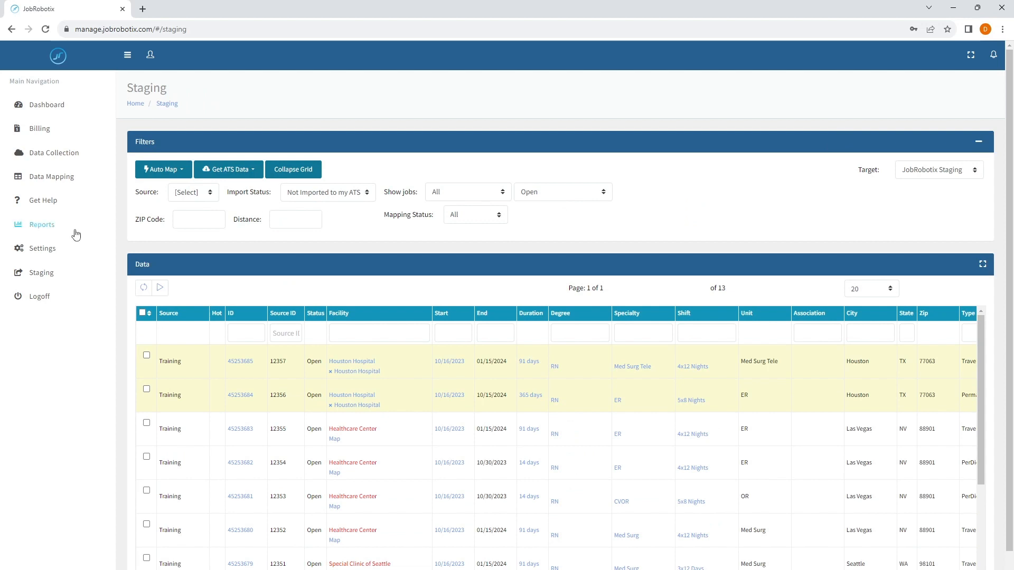
left_click(59, 227)
Open the Job Report from the Reports section of the sidebar.
left_click(57, 270)
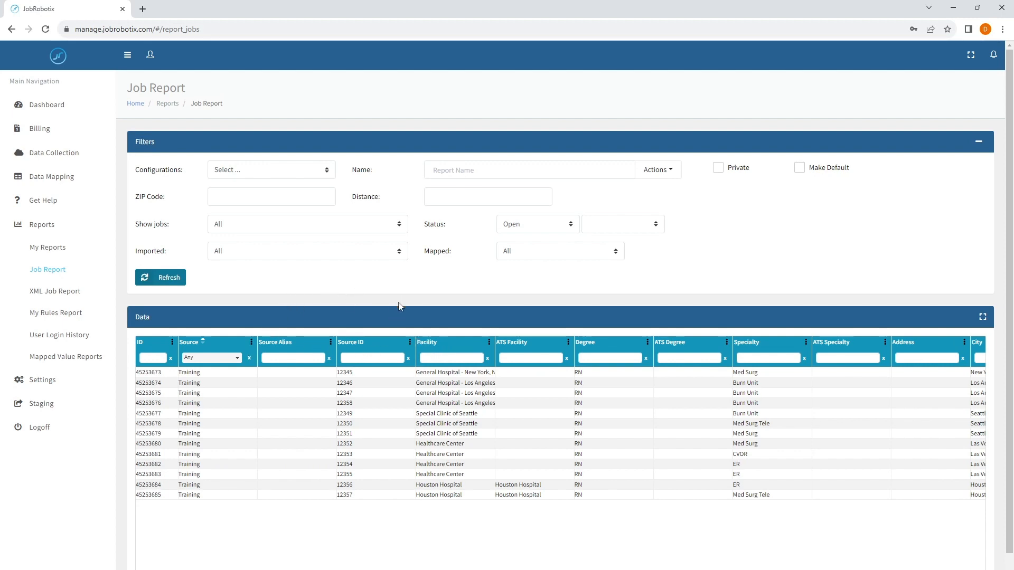
Enter 'Open Jobs from NY' as the report configuration name.
left_click(280, 175)
left_click(317, 171)
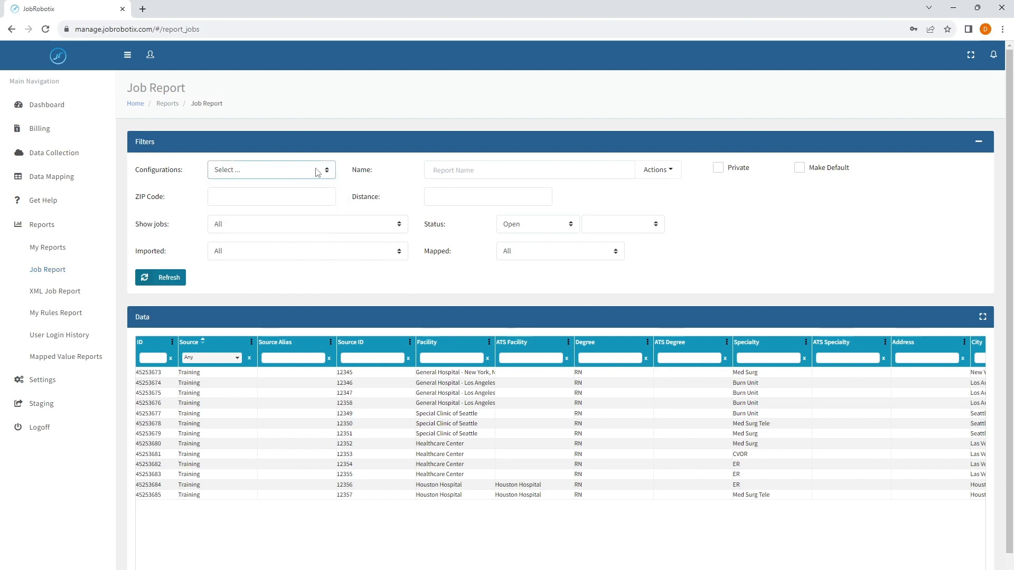
left_click(451, 169)
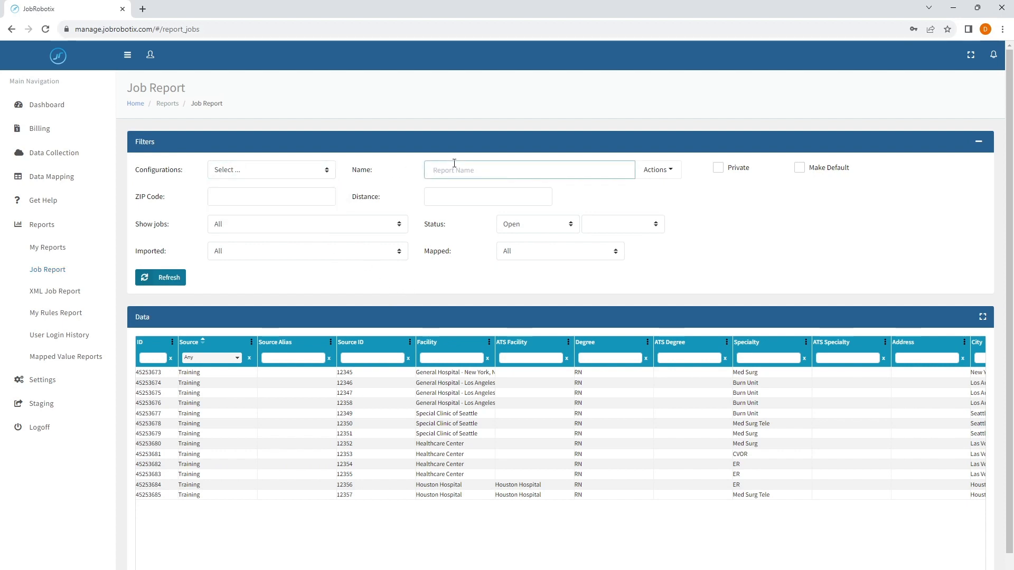
type("Open J")
key("Left")
key("Left")
key("Left")
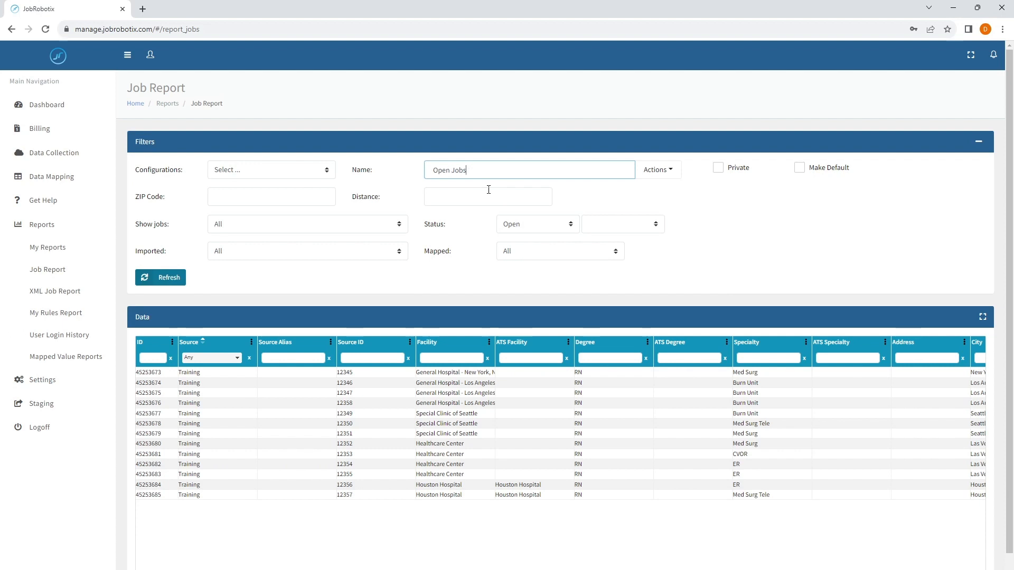
type("from")
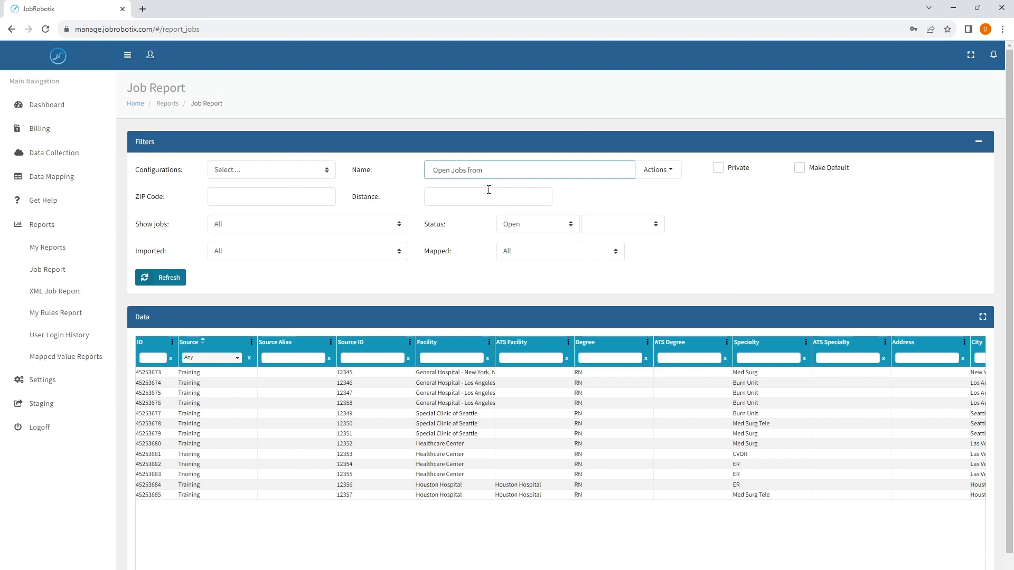
type(" NY")
Filter the report's State column to New York only.
scroll(739, 402, "right", 5)
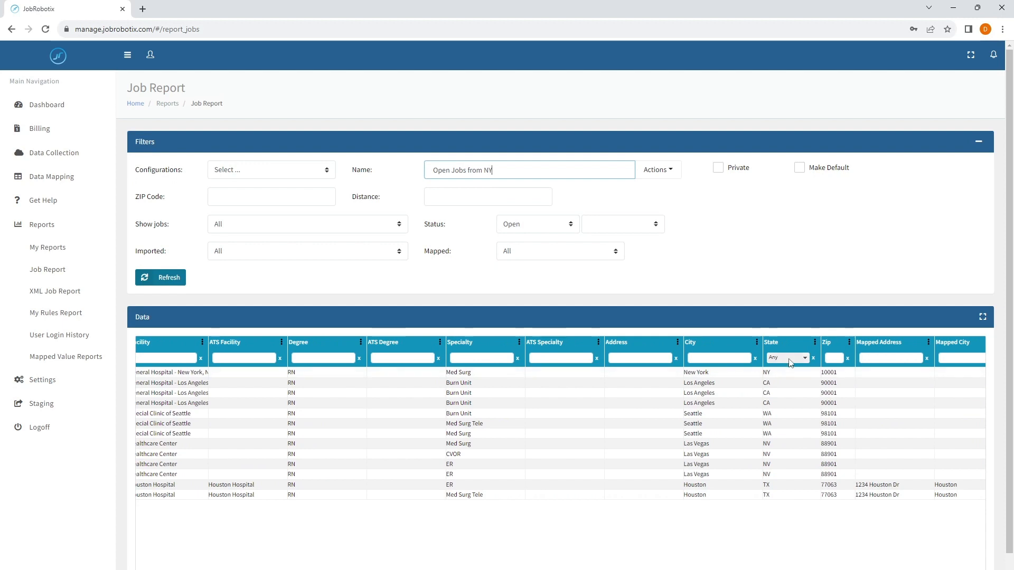
left_click(791, 363)
scroll(809, 402, "down", 5)
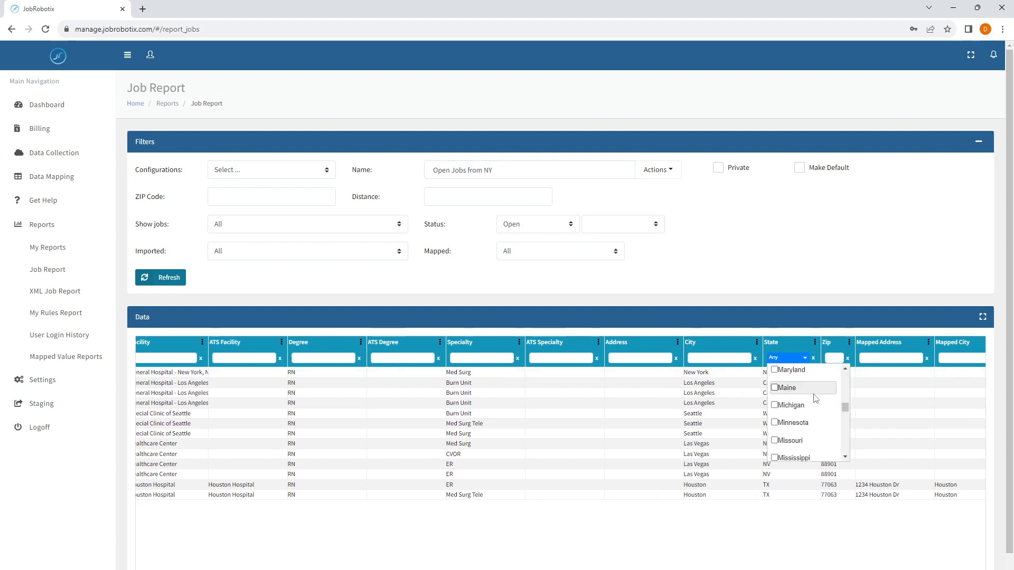
scroll(816, 399, "down", 3)
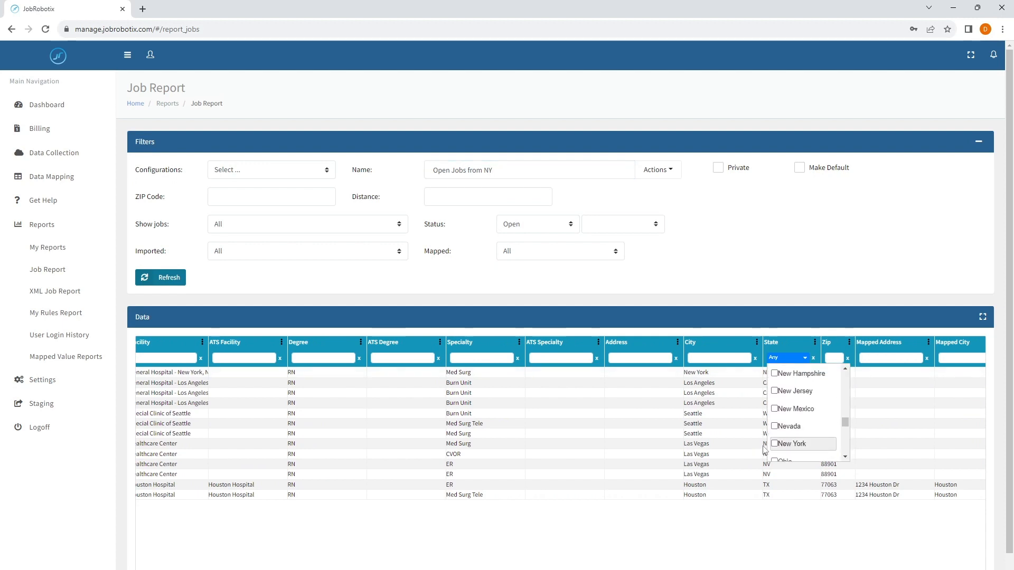
left_click(774, 444)
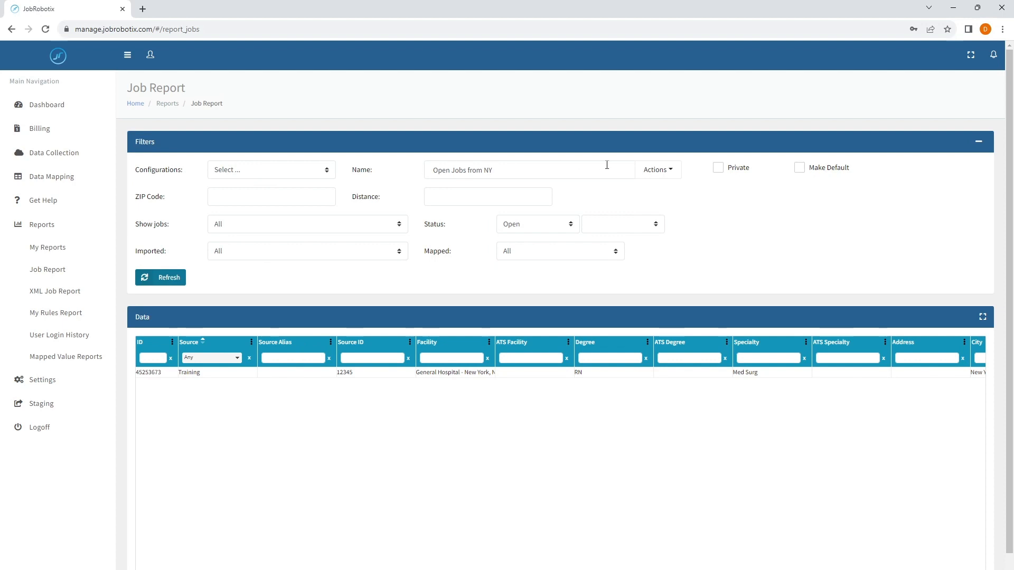
Save the New York-filtered report as a new configuration with Save As.
left_click(652, 178)
left_click_drag(498, 172, 381, 173)
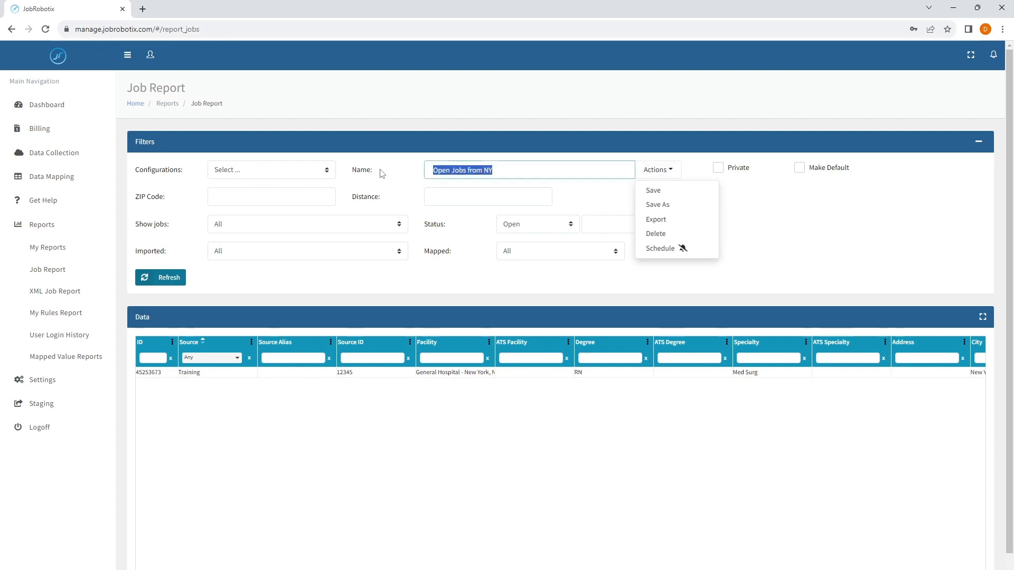
left_click(530, 166)
left_click(647, 178)
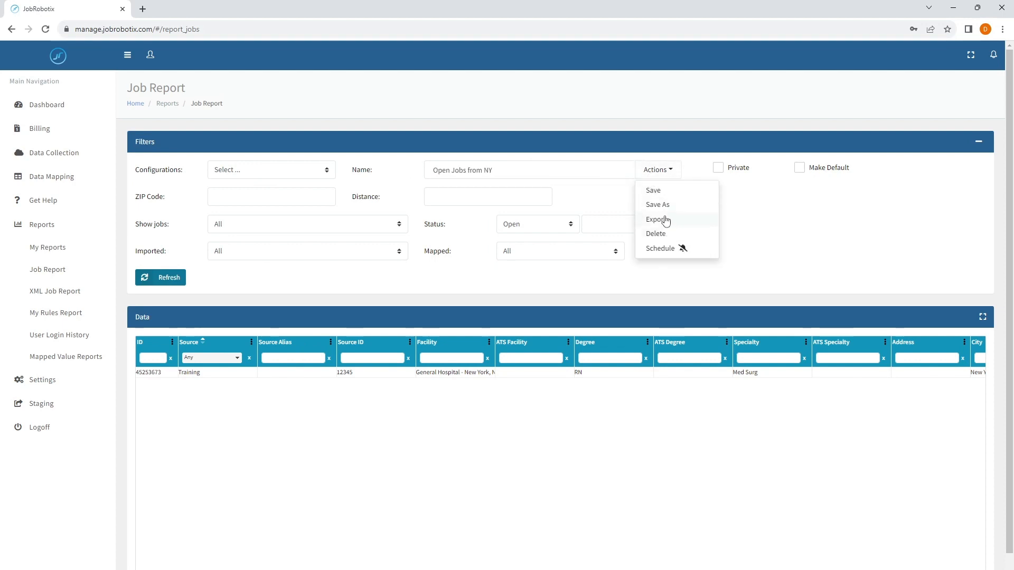
left_click(664, 207)
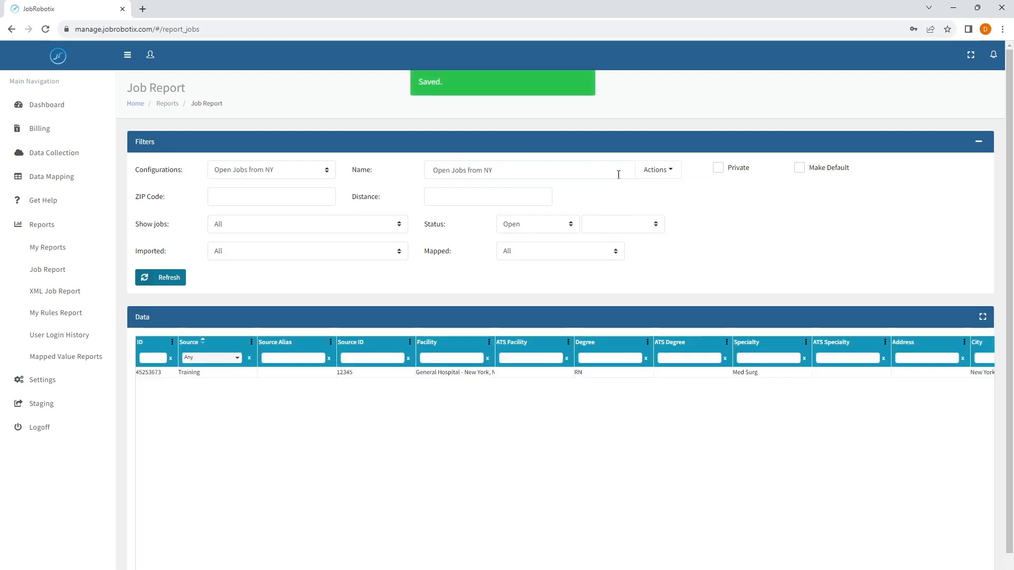
Confirm 'Open Jobs from NY' now appears among the saved configurations.
left_click(639, 176)
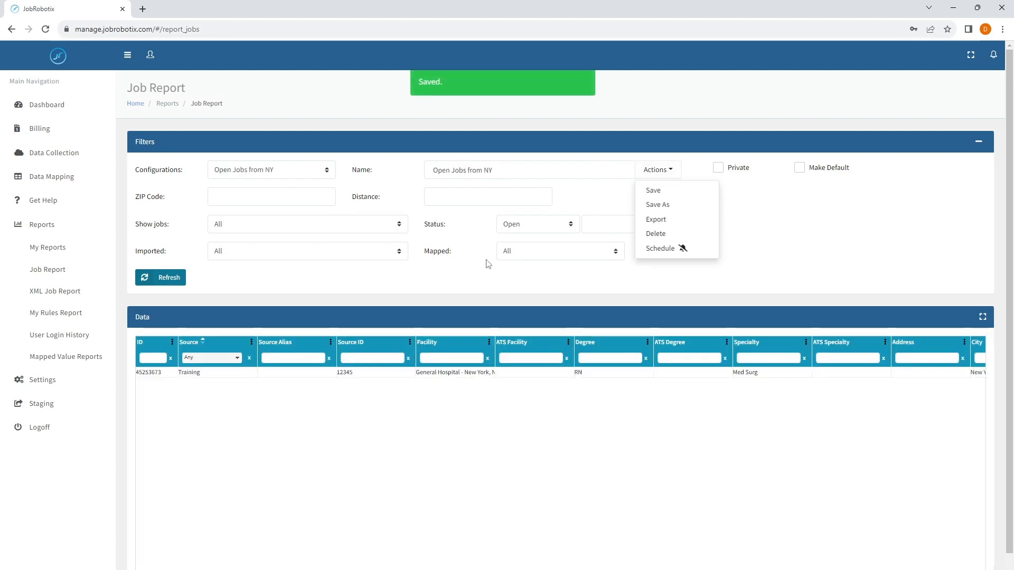
left_click(400, 163)
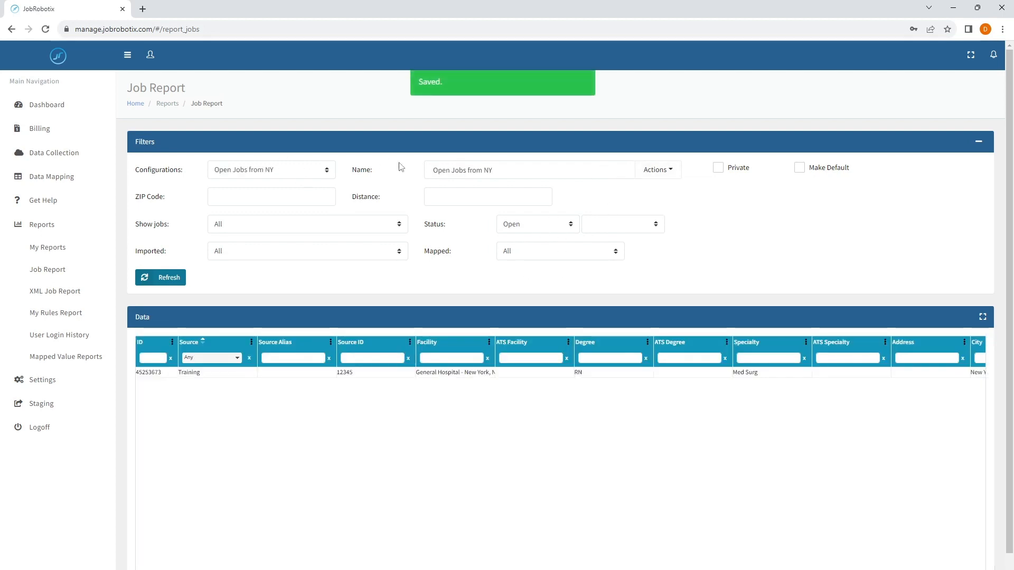
left_click(236, 171)
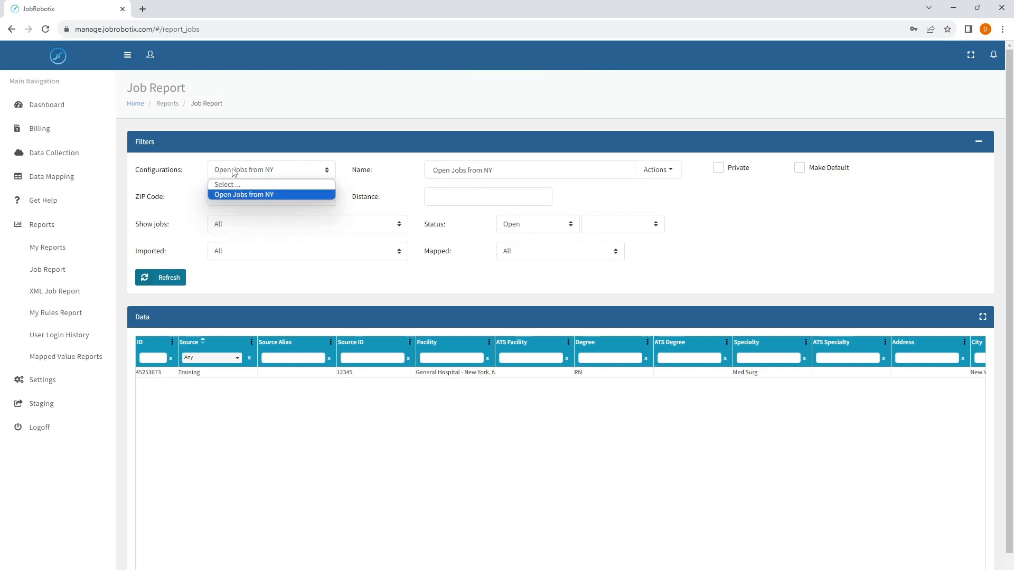
left_click(333, 145)
left_click(516, 171)
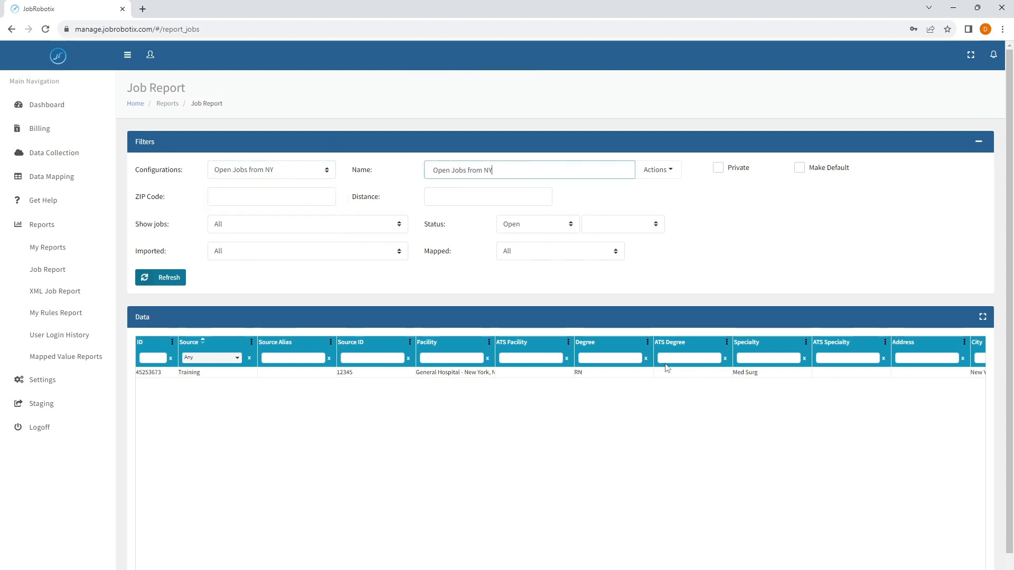
Swap the State filter from New York to Nevada, leaving four Las Vegas jobs.
scroll(560, 459, "right", 10)
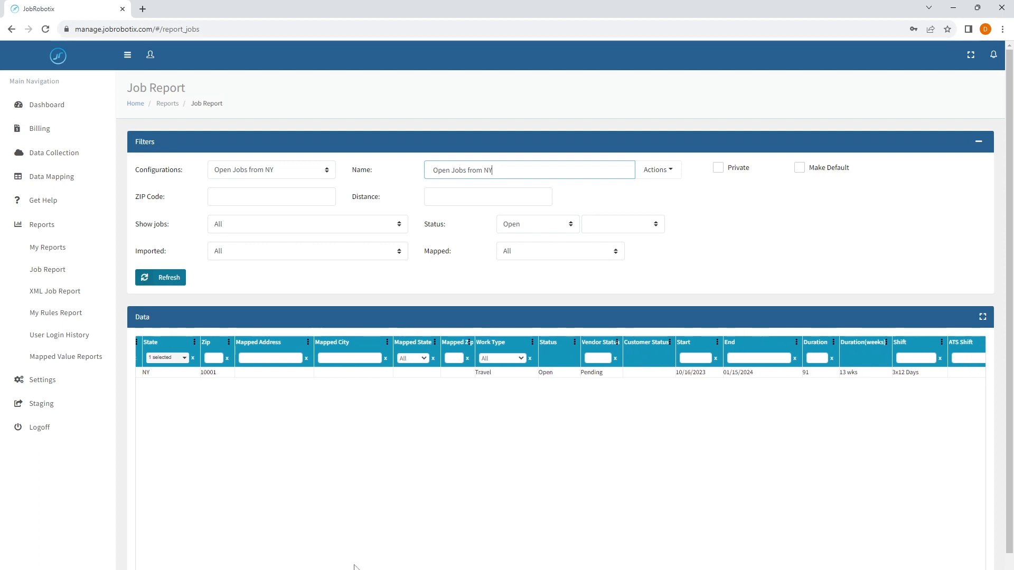
scroll(564, 393, "left", 8)
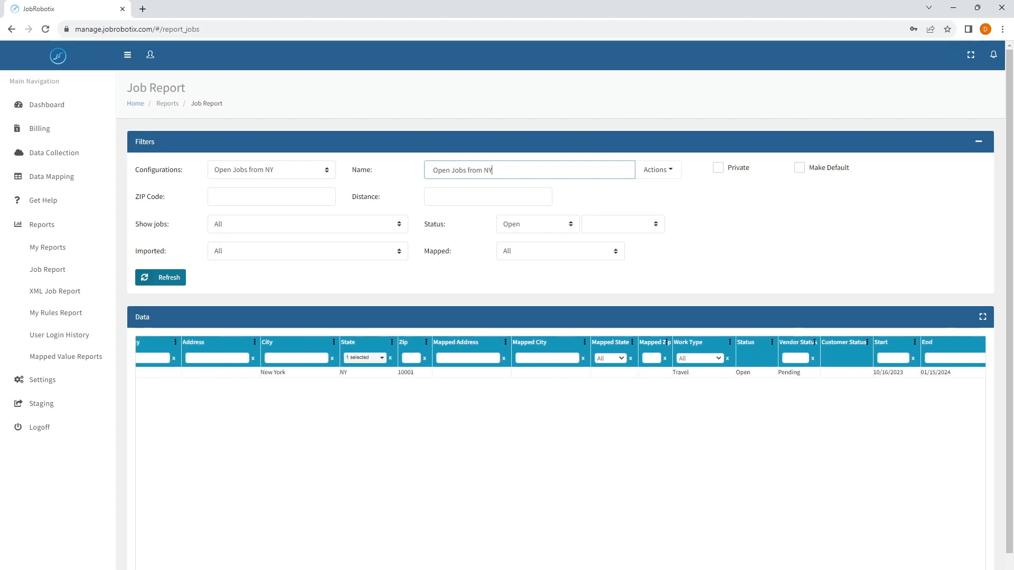
left_click(597, 358)
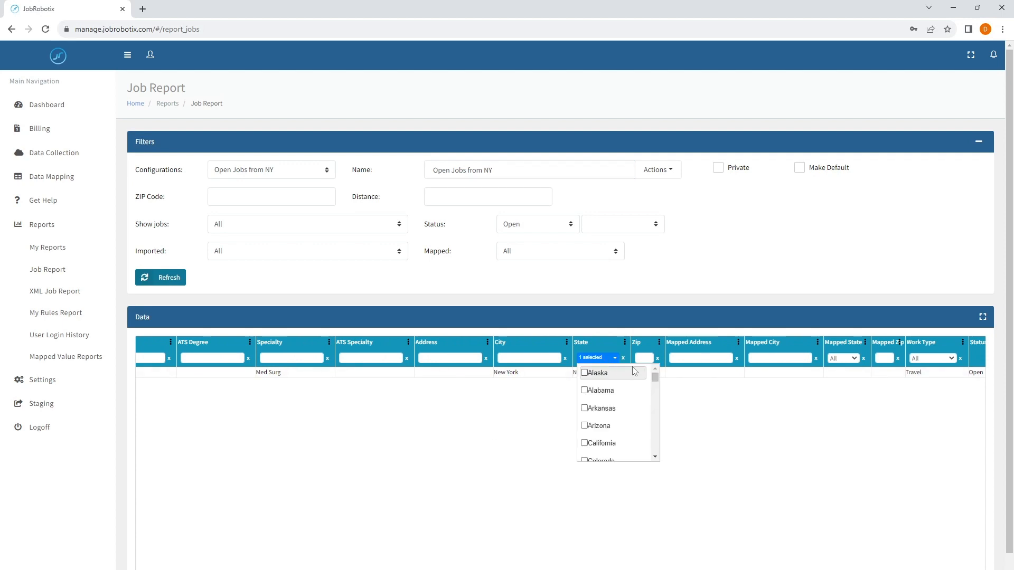
scroll(620, 417, "down", 5)
scroll(618, 420, "down", 4)
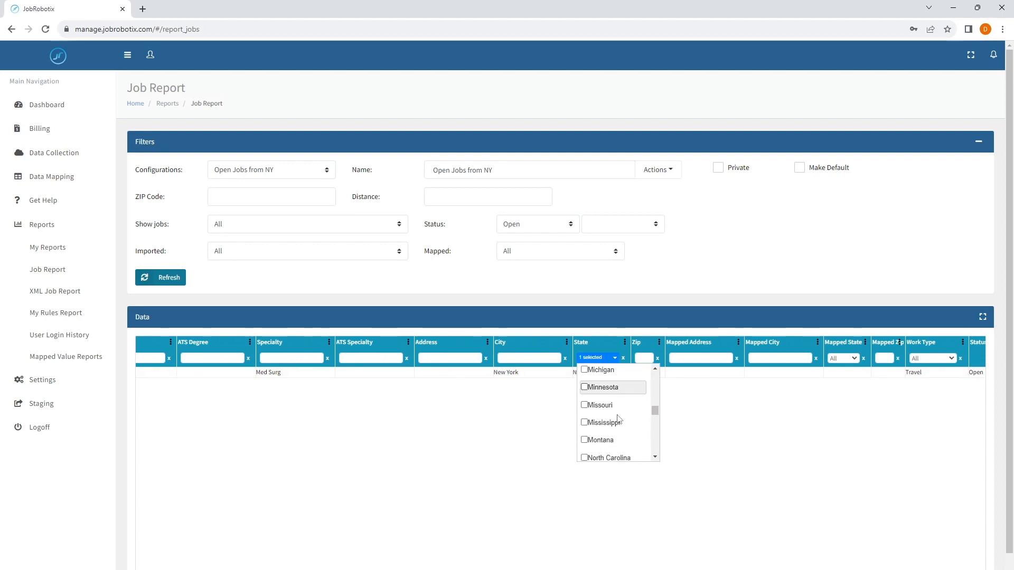
left_click(586, 444)
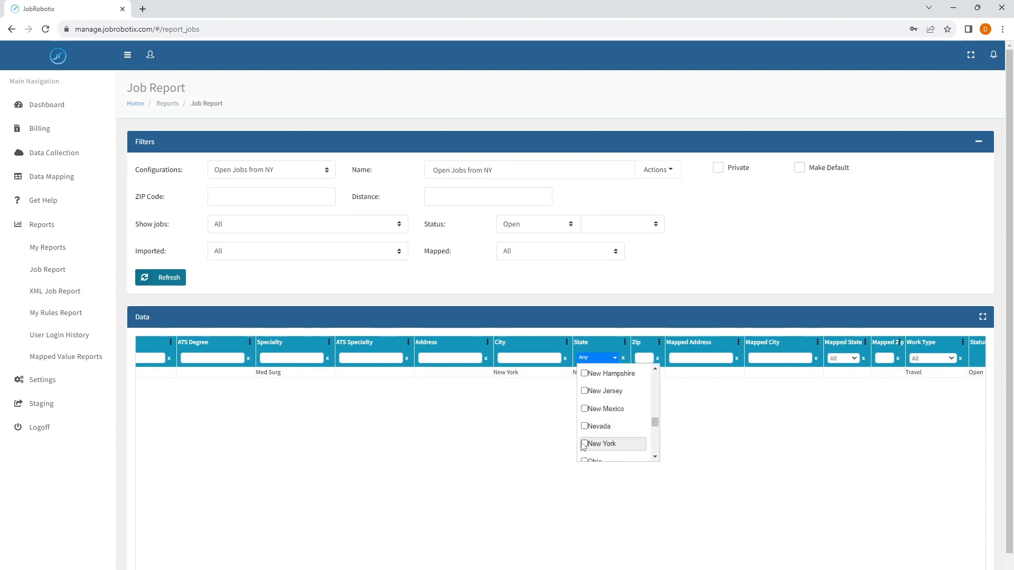
left_click(594, 428)
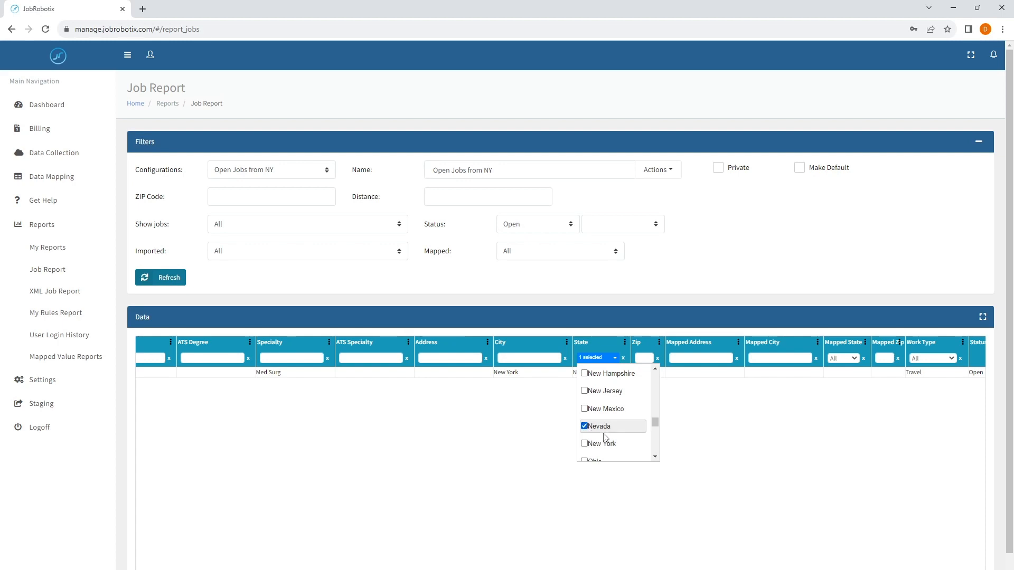
left_click(439, 410)
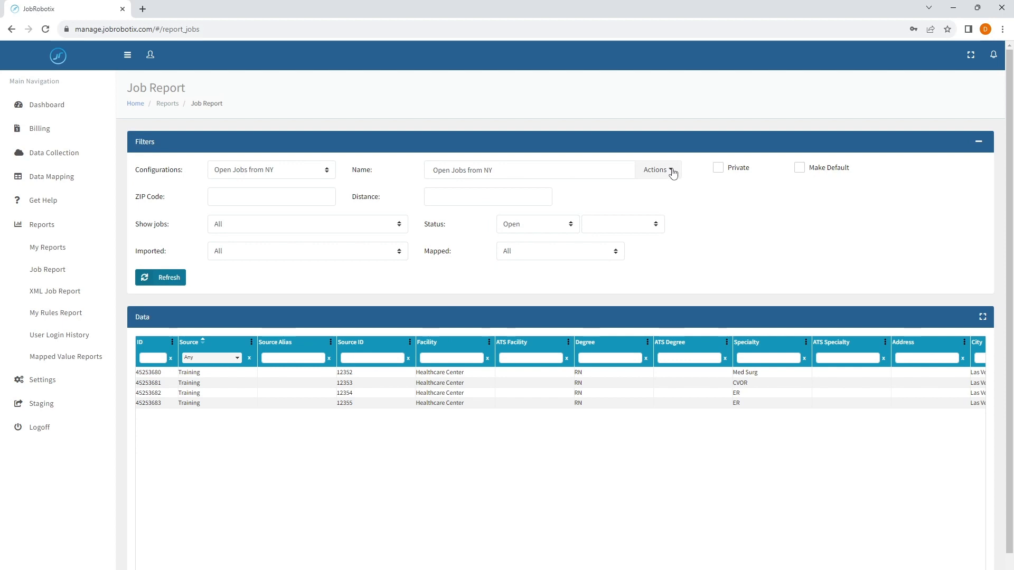
Rename the report to 'Open Jobs from NV'.
left_click(548, 167)
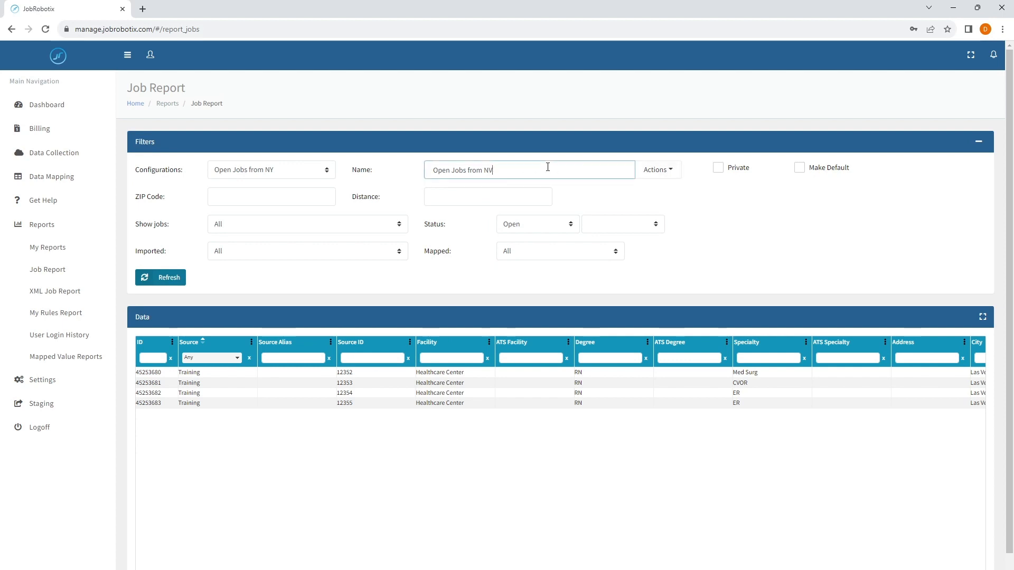
type("V")
left_click(655, 169)
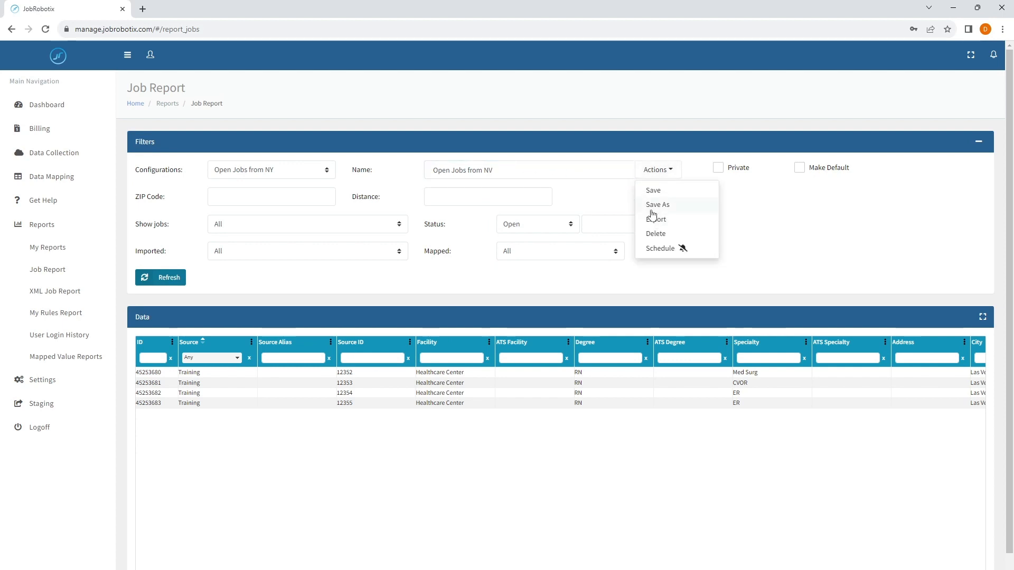
Save 'Open Jobs from NV' as a configuration, then reload the NY and NV configurations.
left_click(655, 205)
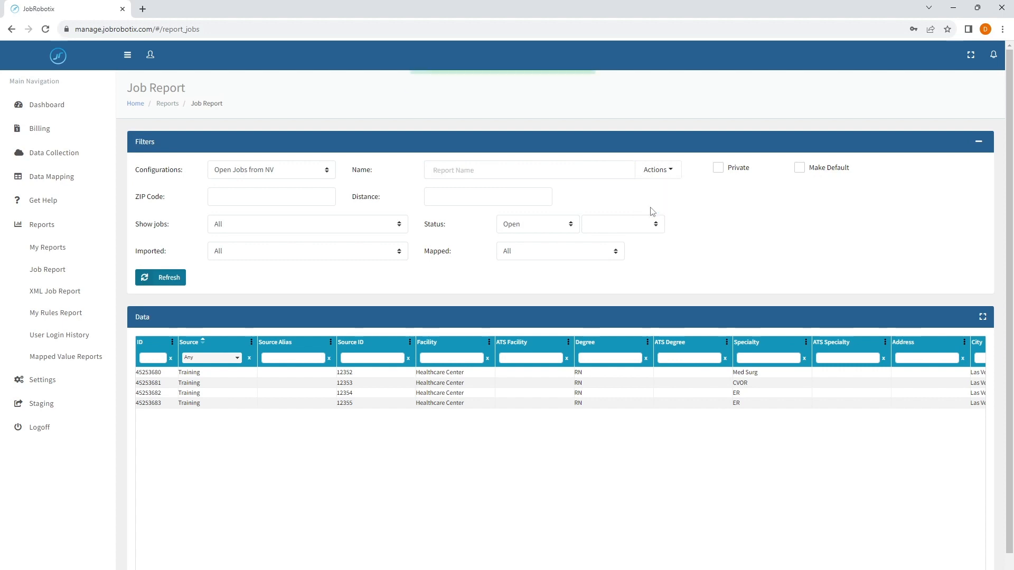
left_click(279, 176)
left_click(264, 195)
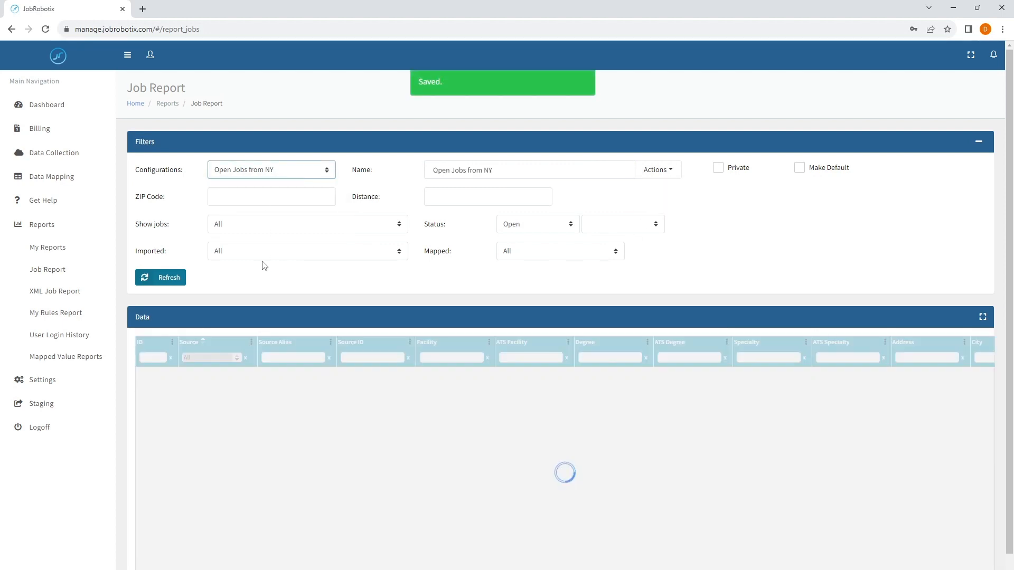
left_click(250, 176)
left_click(246, 206)
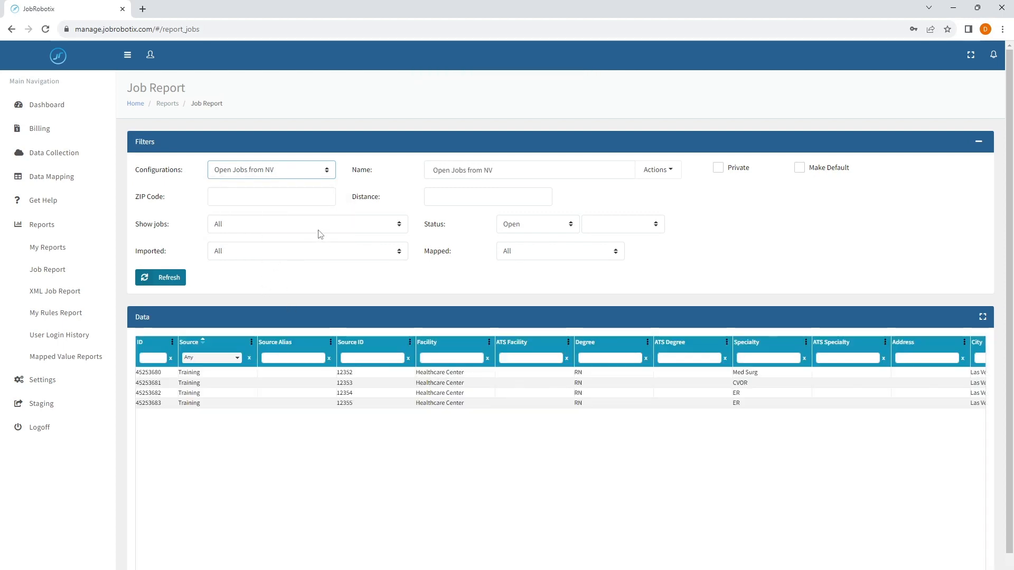
left_click(527, 229)
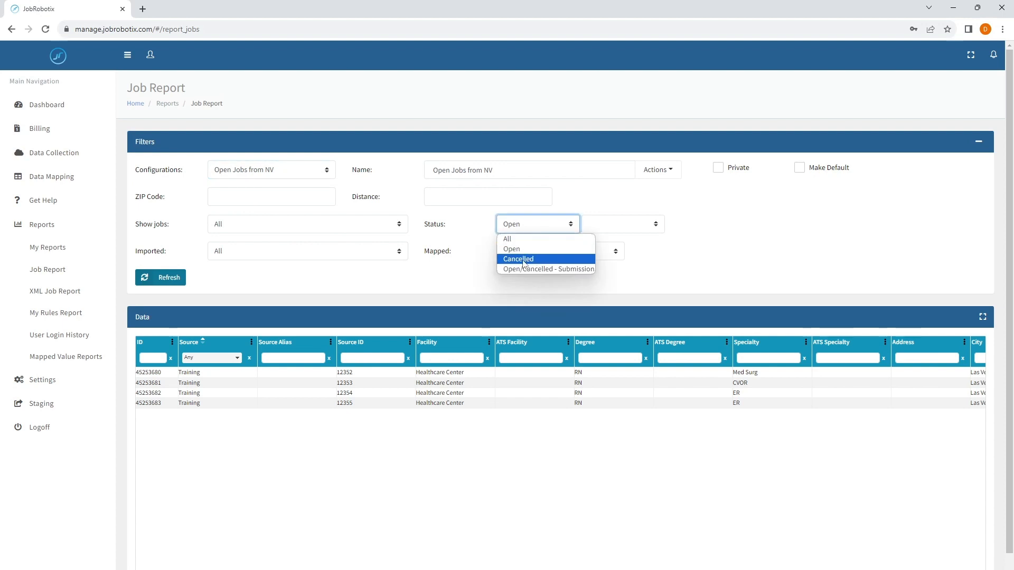
left_click(520, 256)
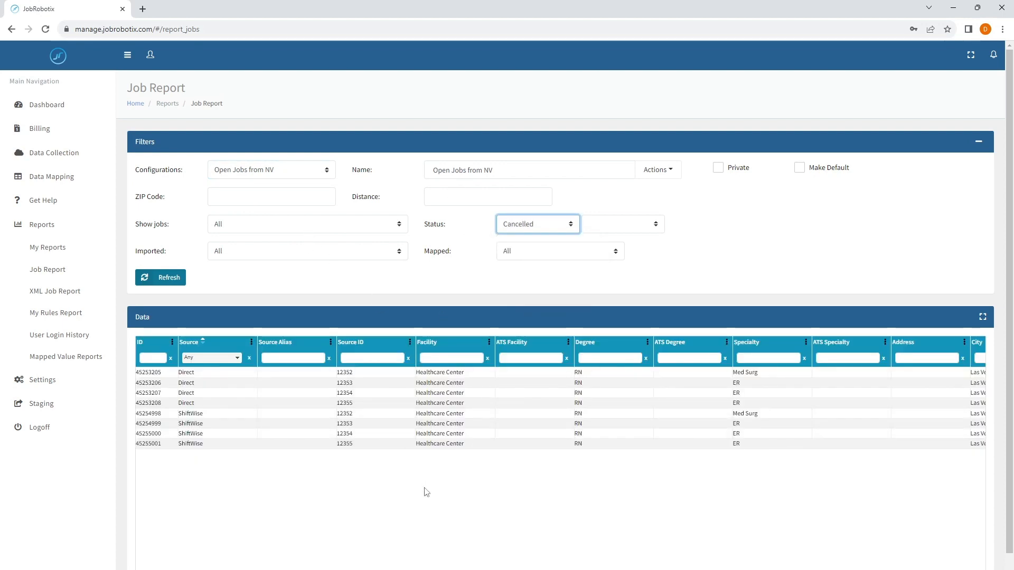
scroll(560, 392, "right", 10)
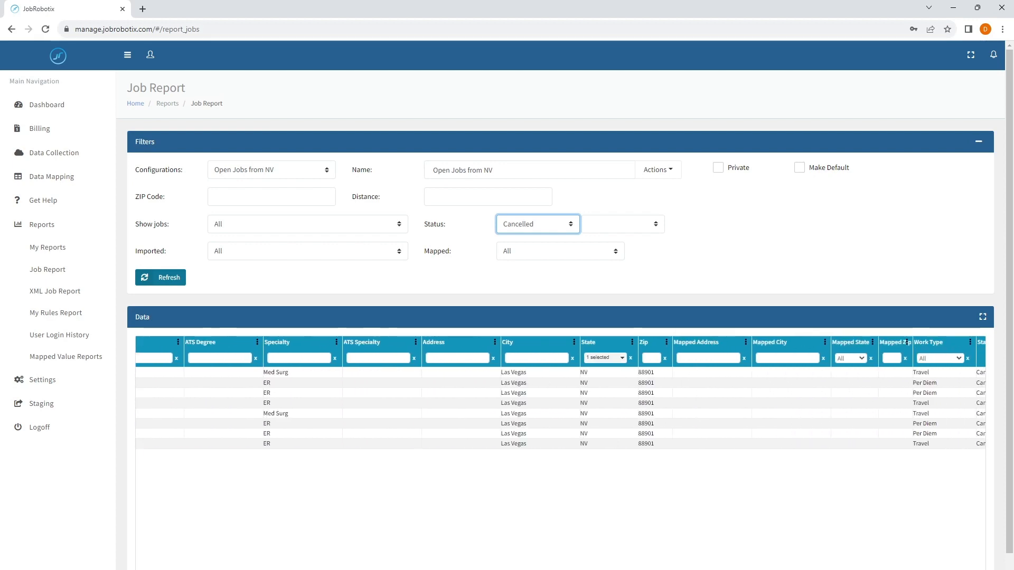
scroll(559, 392, "left", 10)
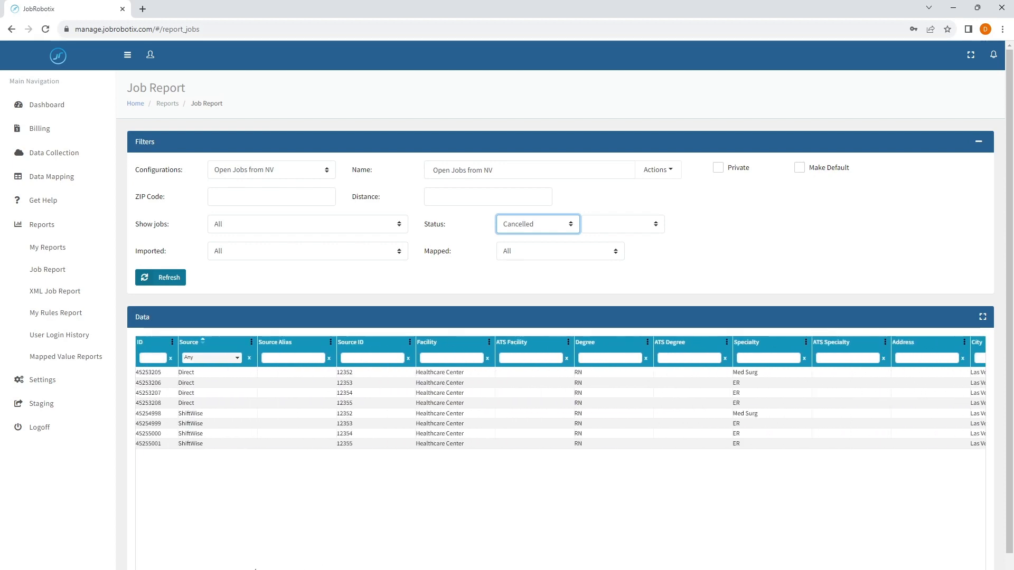
scroll(249, 567, "right", 10)
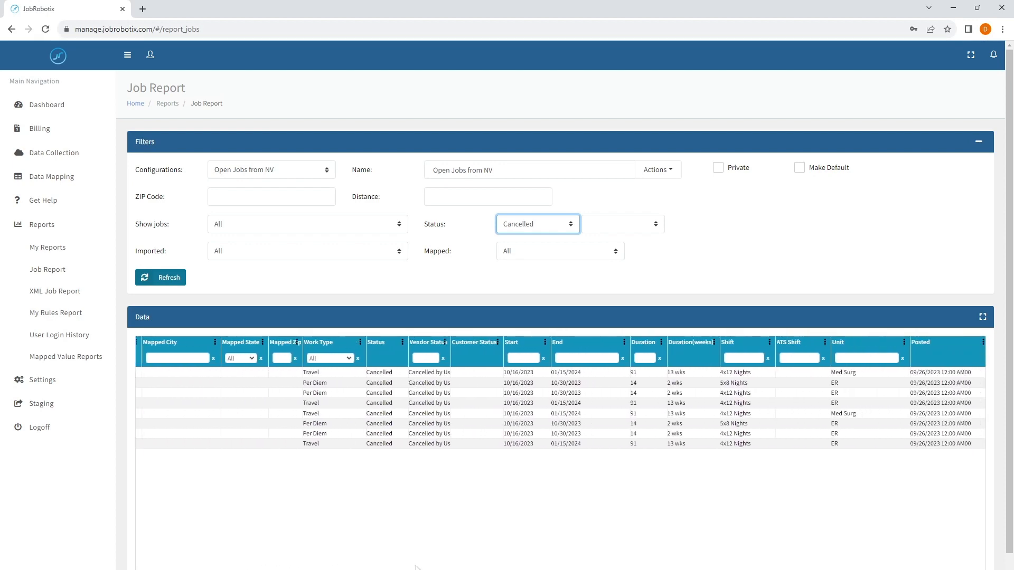
scroll(232, 562, "left", 10)
left_click(507, 226)
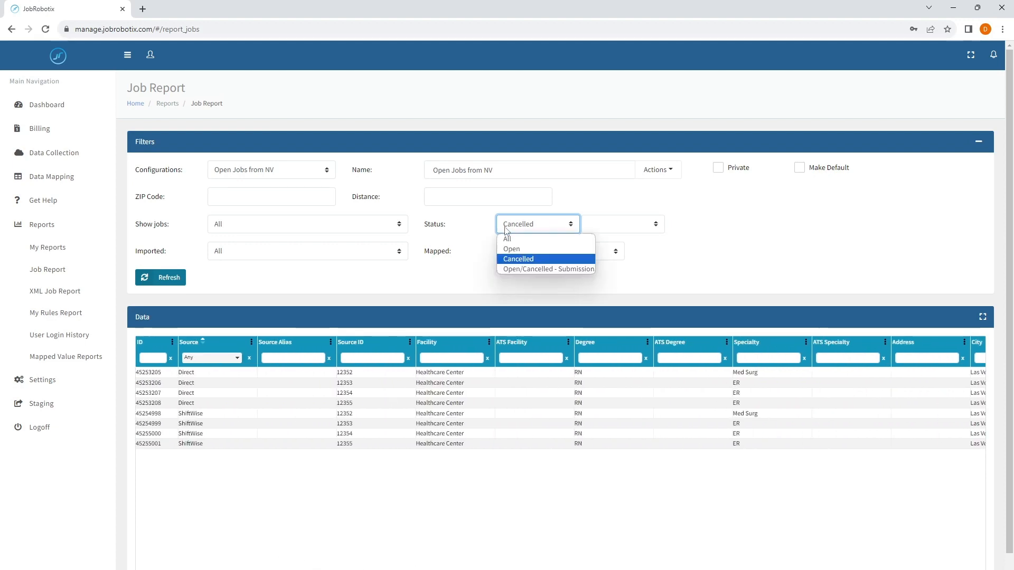
left_click(508, 237)
left_click(538, 224)
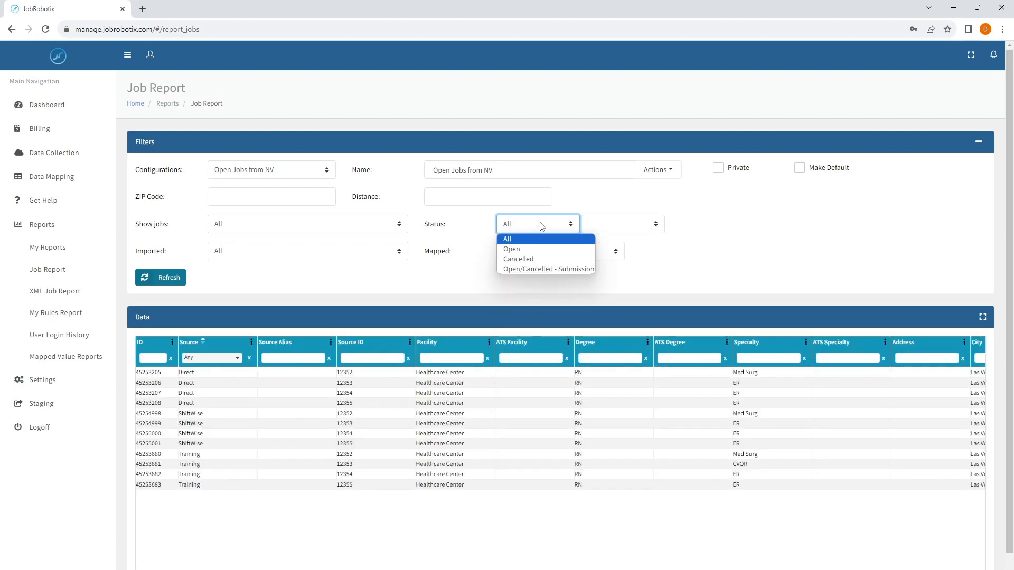
left_click(527, 248)
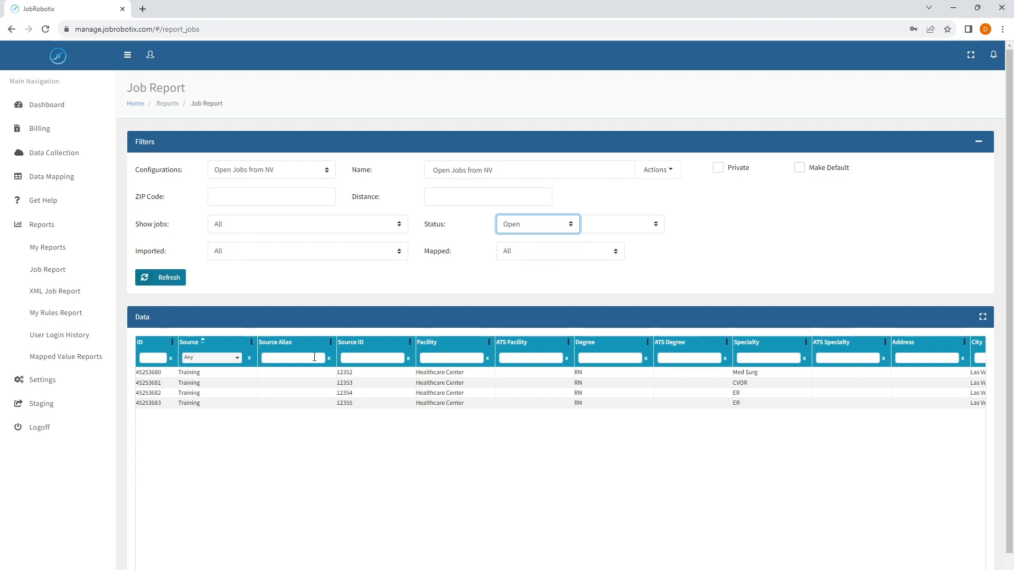
Clear the State column filter so jobs from all states show.
left_click(447, 358)
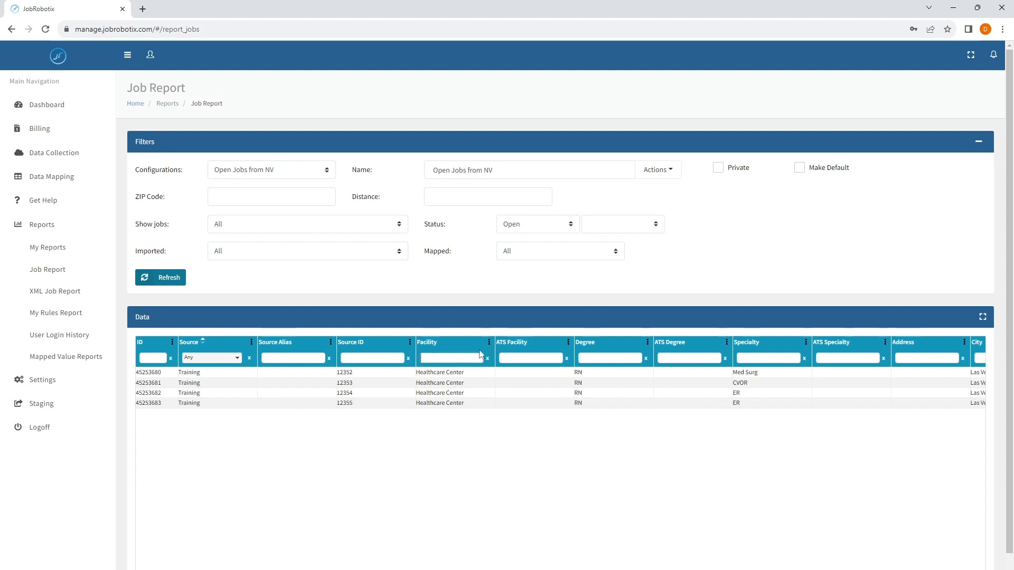
scroll(370, 560, "right", 15)
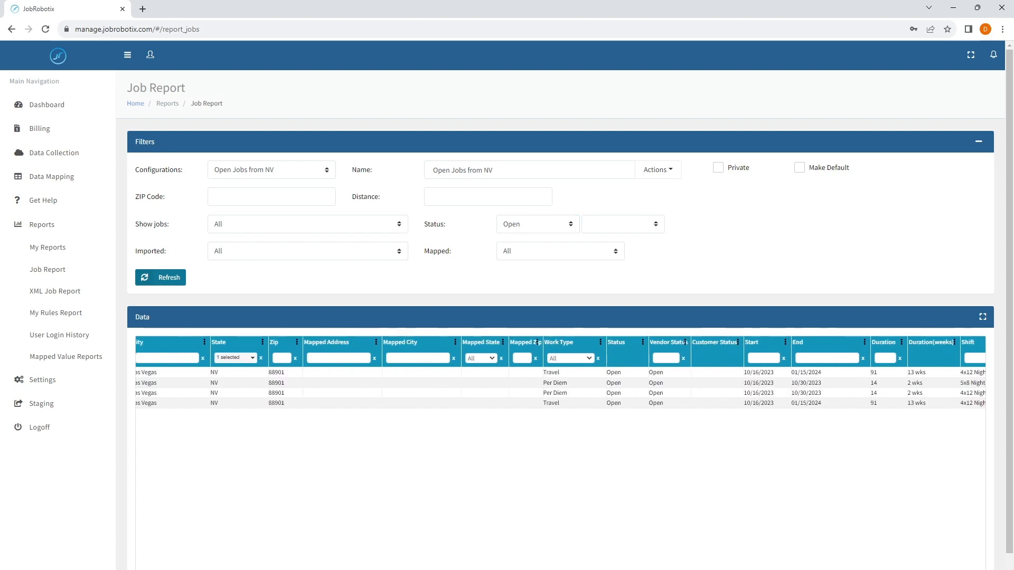
left_click(257, 359)
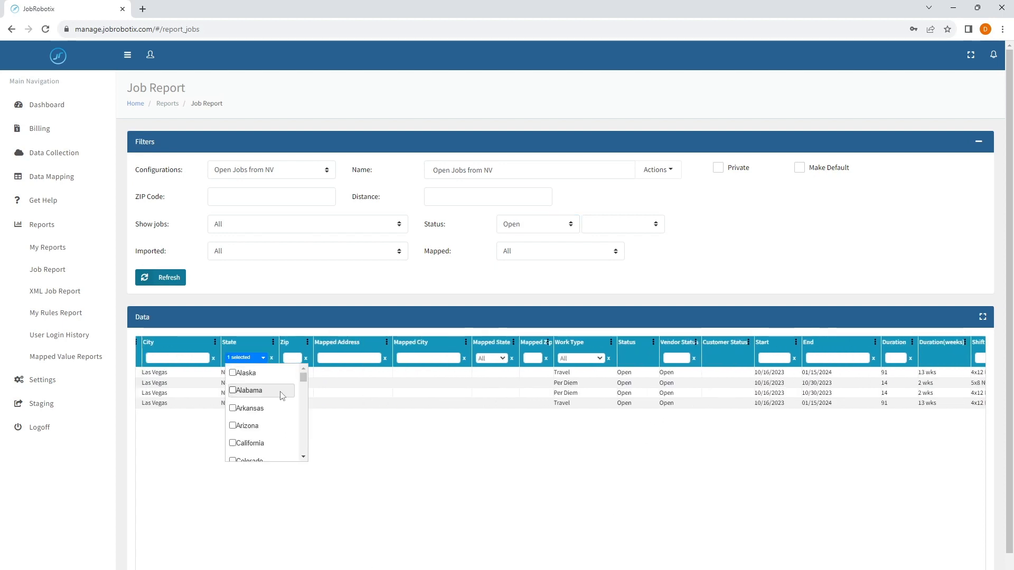
scroll(283, 402, "down", 12)
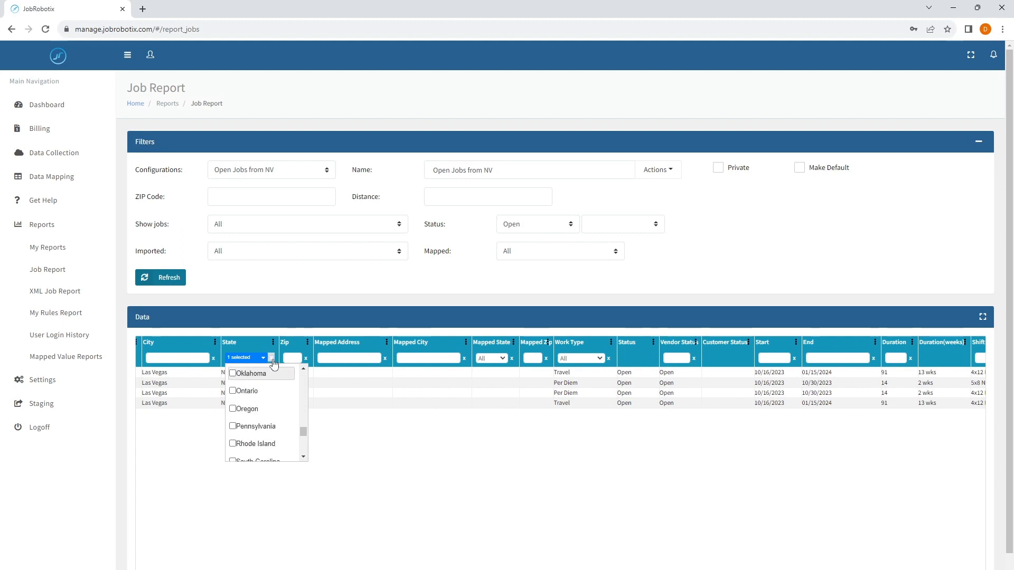
left_click(271, 358)
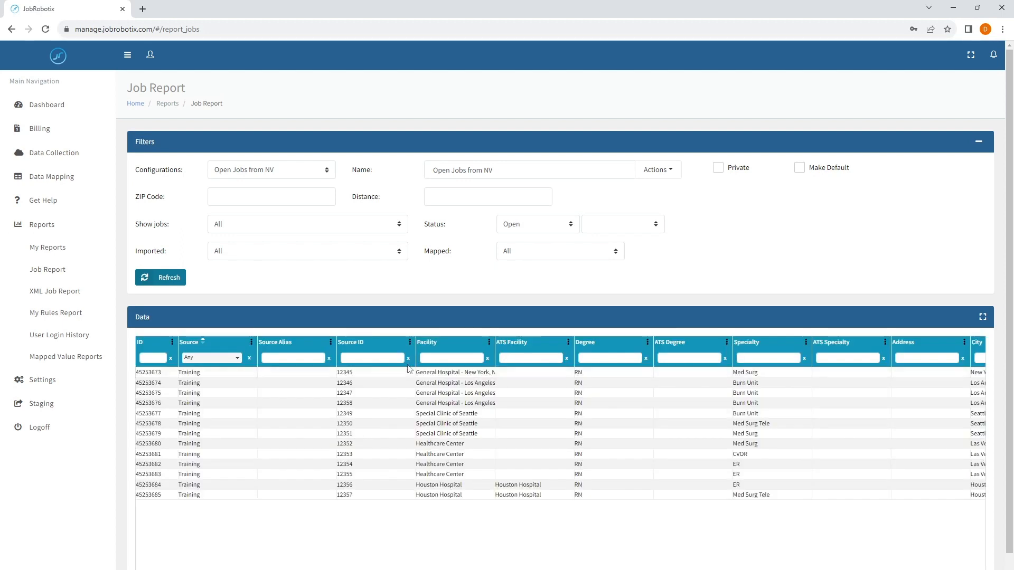
Filter the Facility column with '*General*', leaving four General Hospital jobs.
left_click(441, 357)
type("Gen")
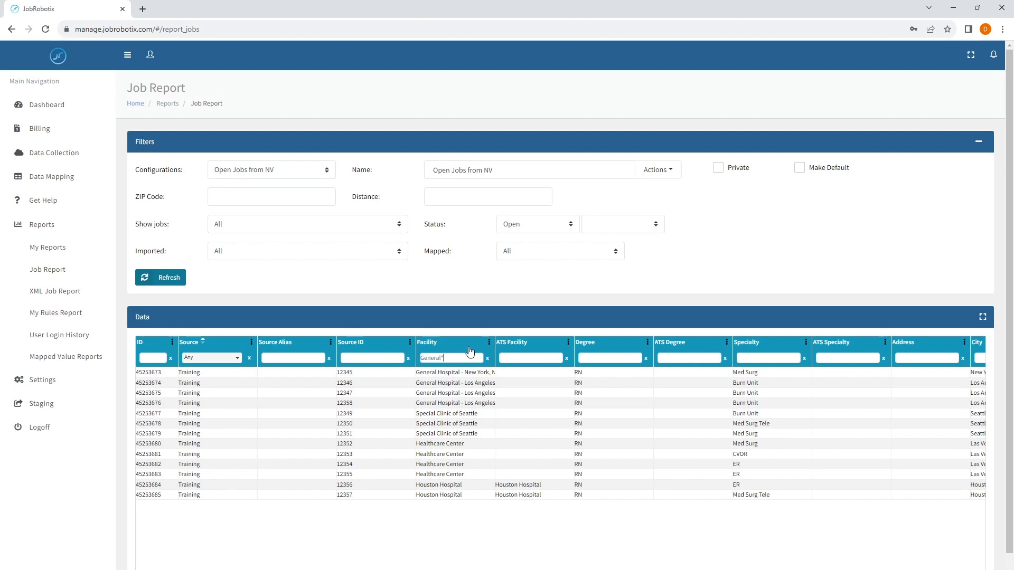
type("eral*")
key("Home")
type("*")
key("Return")
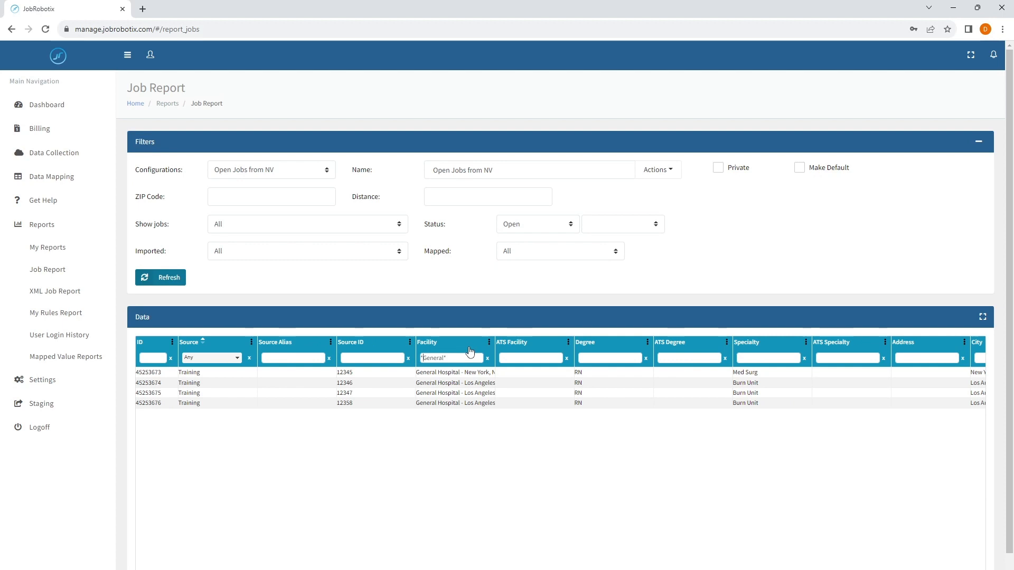
Set the Status filter to All so jobs of every status are listed.
left_click(548, 225)
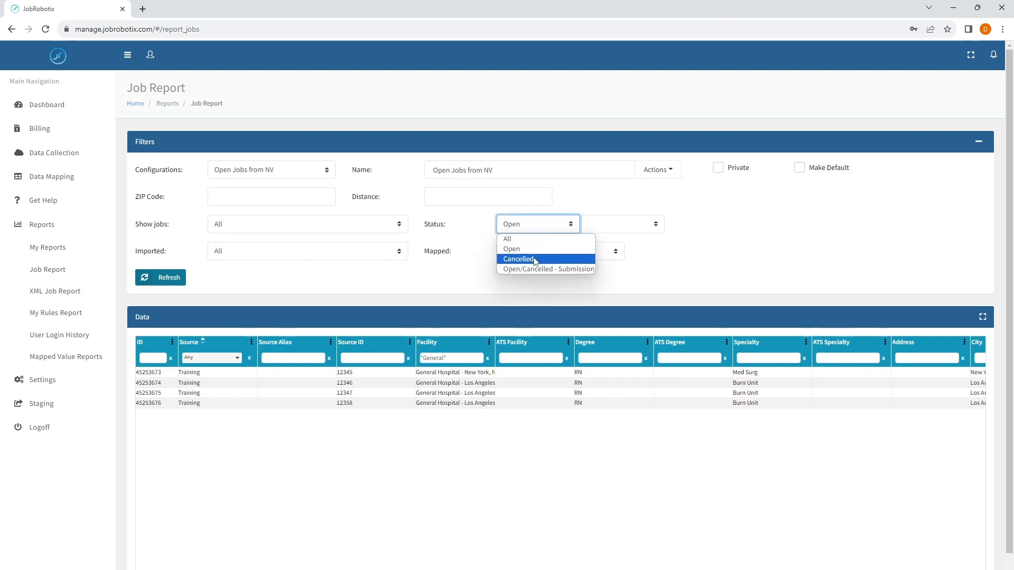
left_click(508, 239)
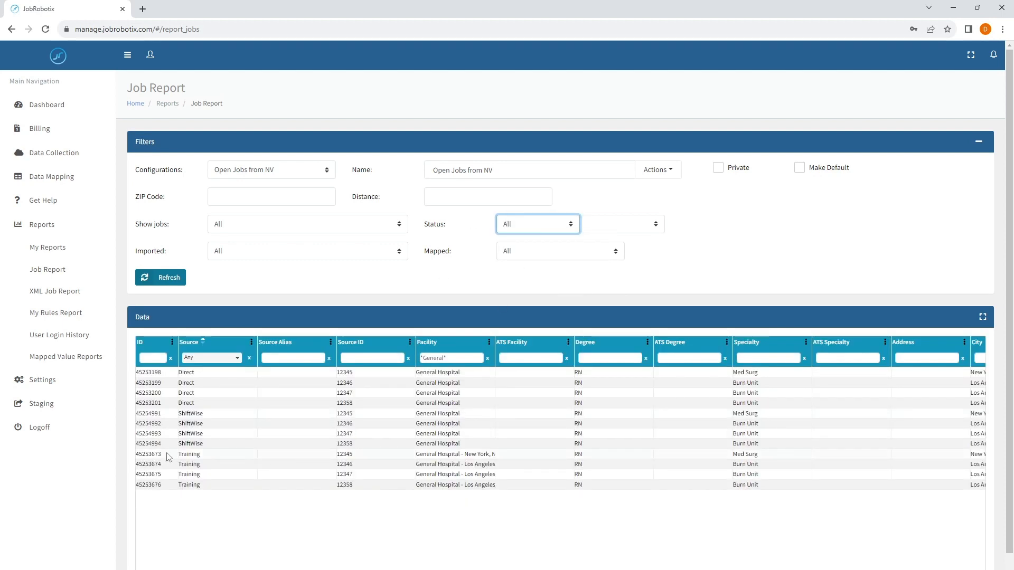
left_click_drag(195, 414, 206, 475)
left_click(225, 509)
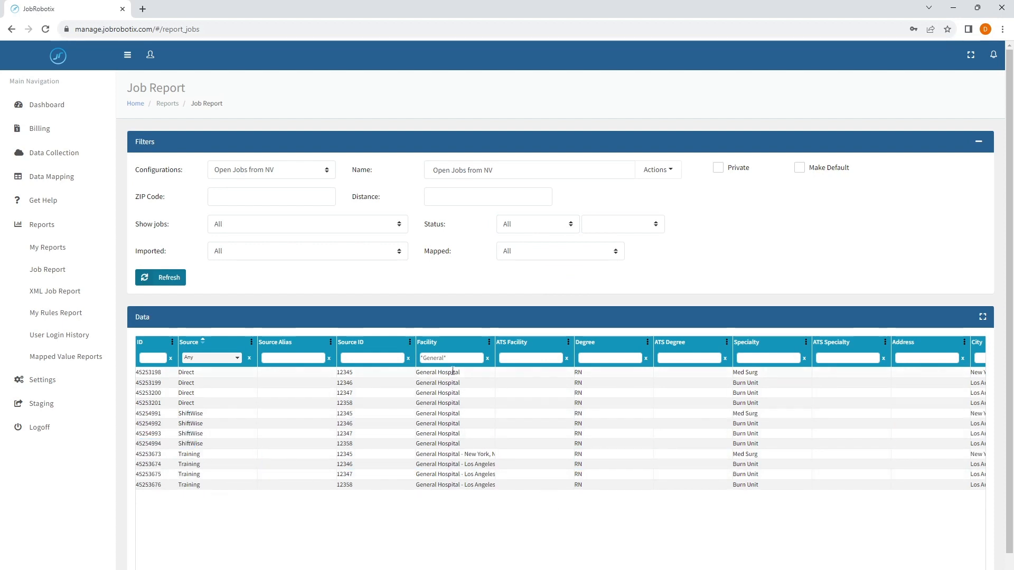
Rename the report 'General Hospital' and save it as a new configuration.
left_click(670, 169)
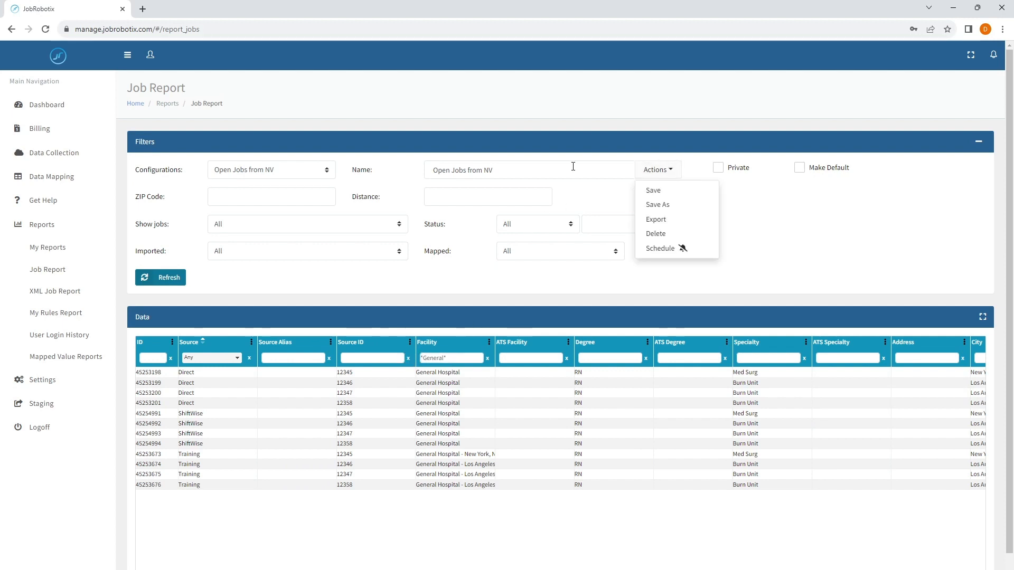
triple_click(574, 167)
type("Ge")
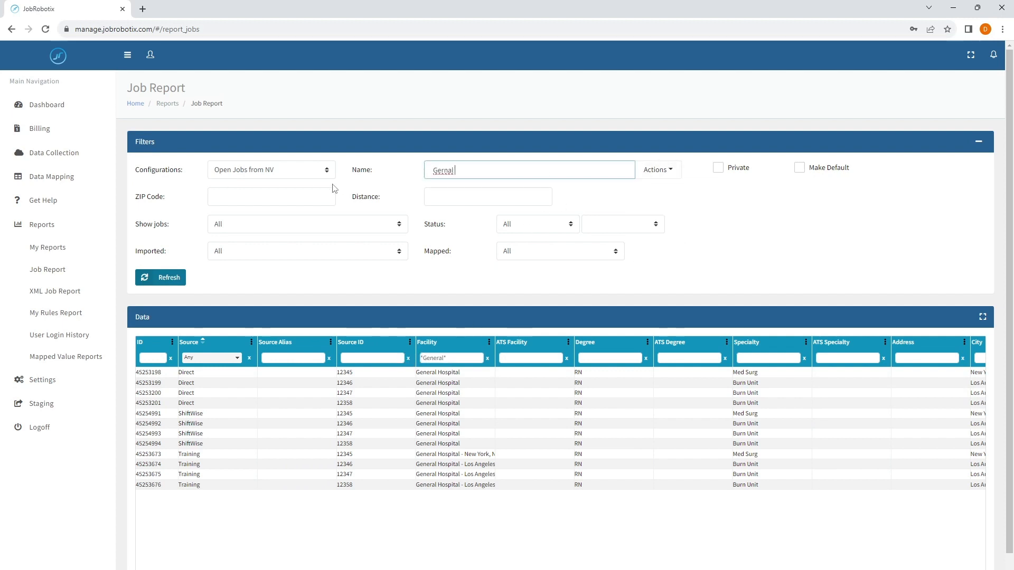
type("neral")
left_click(656, 170)
left_click(662, 213)
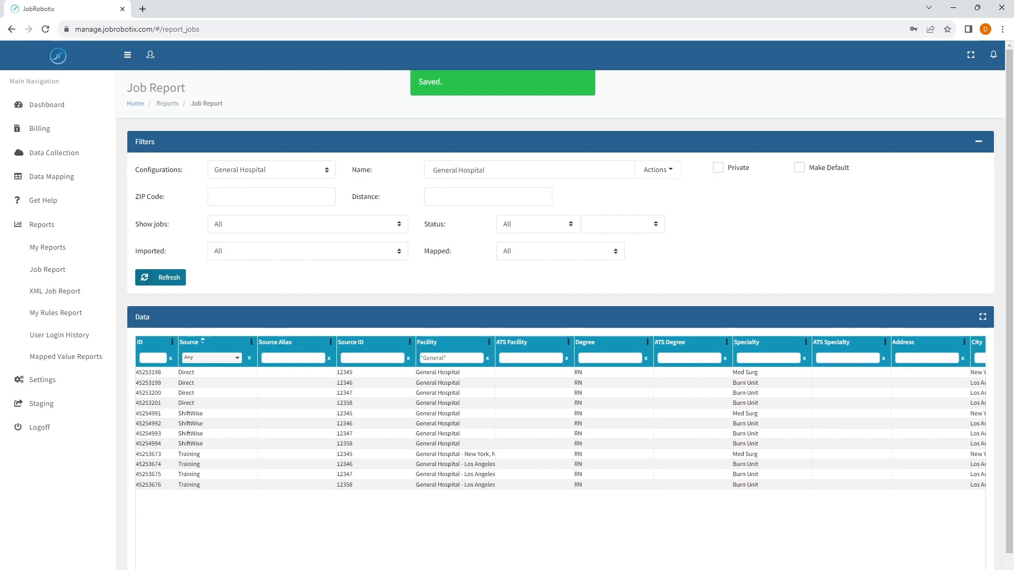
Filter the General Hospital report to Specialty 'Burn Unit' and Status Open.
left_click(757, 358)
type("Bu")
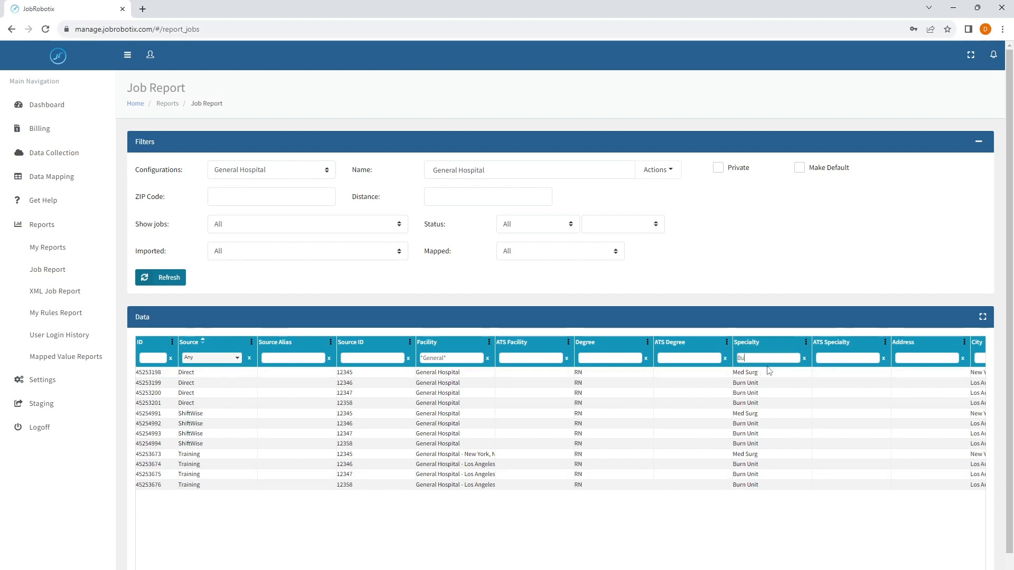
type("rn Unit")
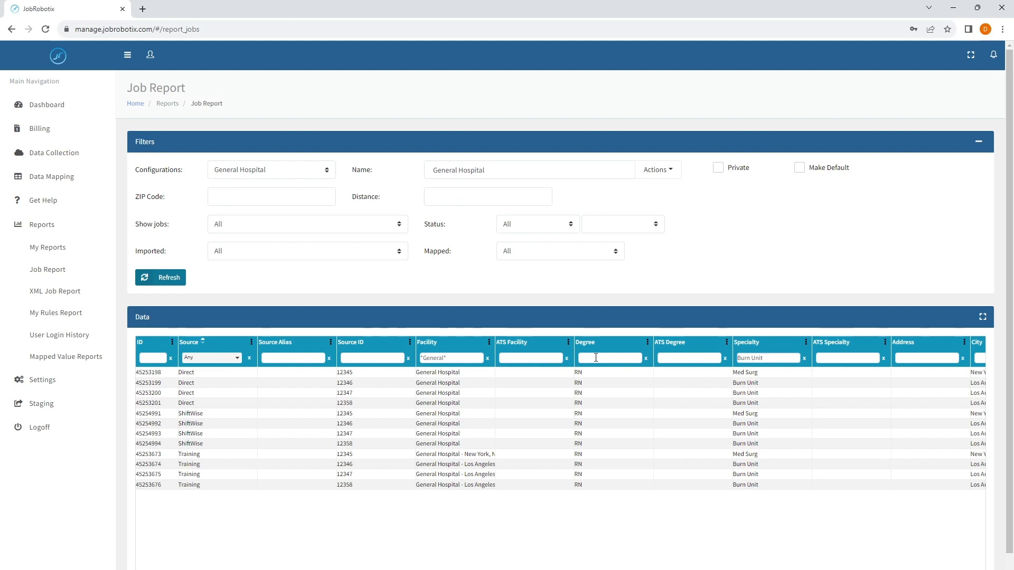
left_click(549, 228)
left_click(523, 246)
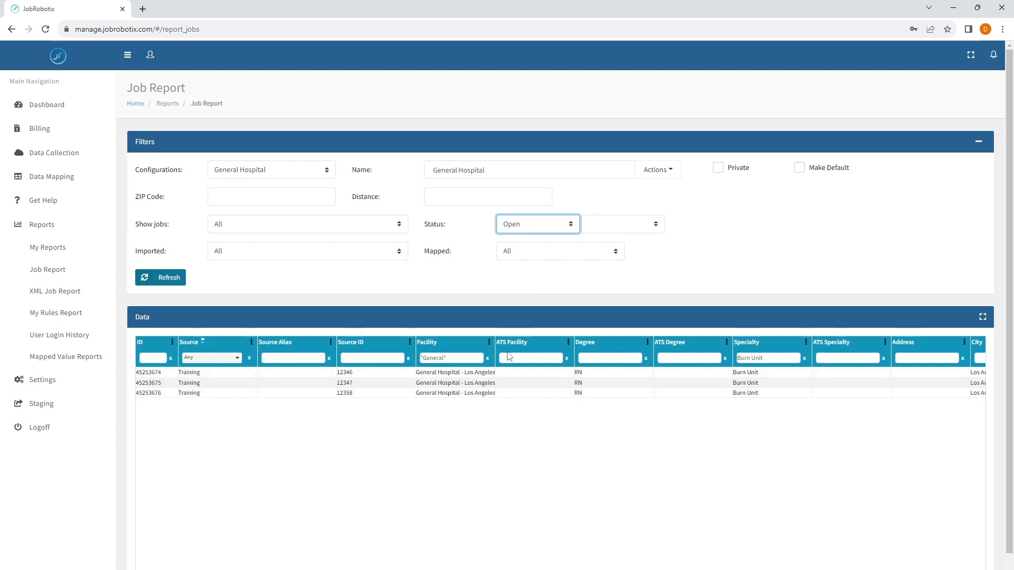
left_click(561, 170)
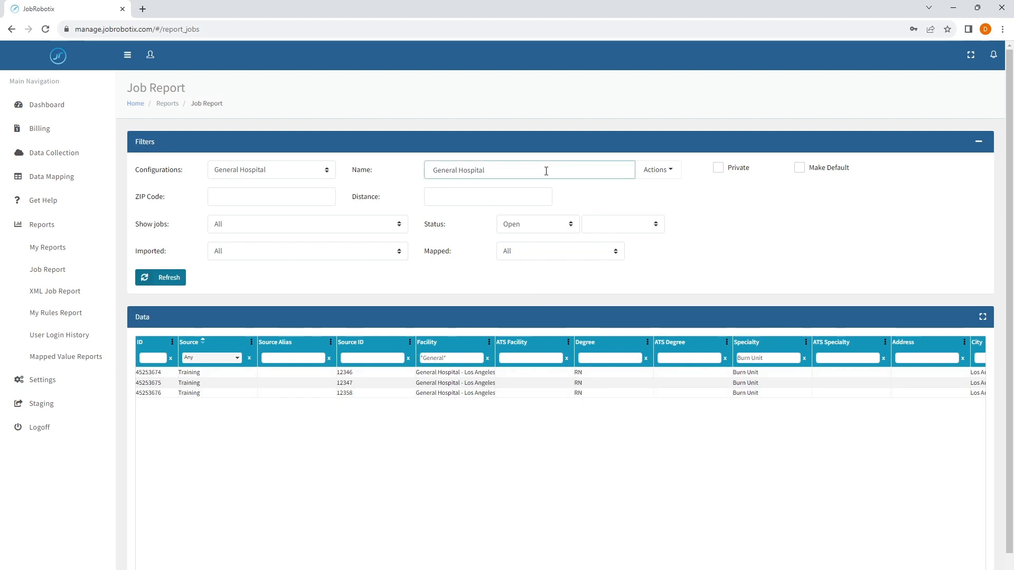
Save the General Hospital configuration, then reload it via Open Jobs from NY to verify its filters.
left_click(649, 173)
left_click(653, 192)
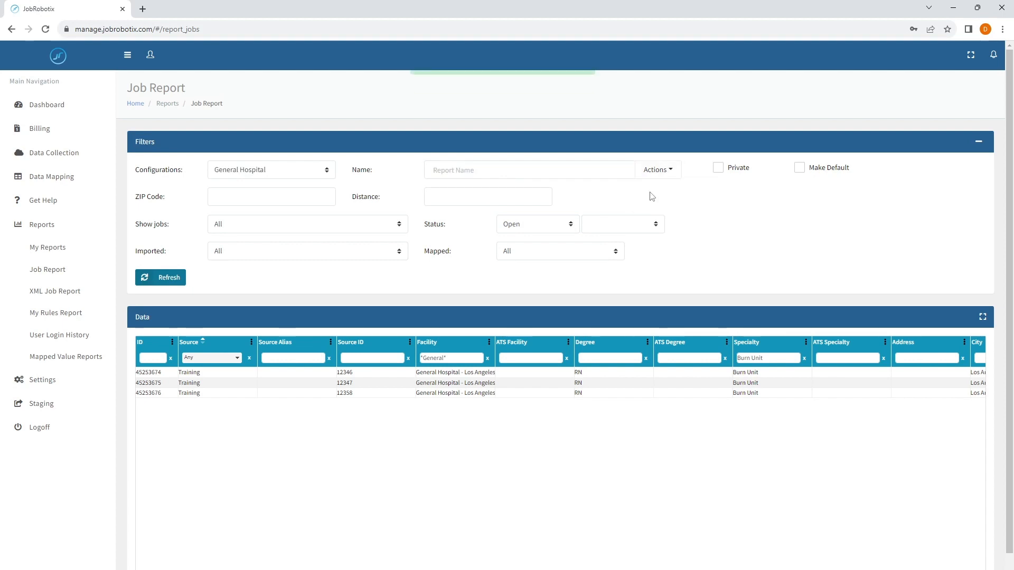
left_click(259, 174)
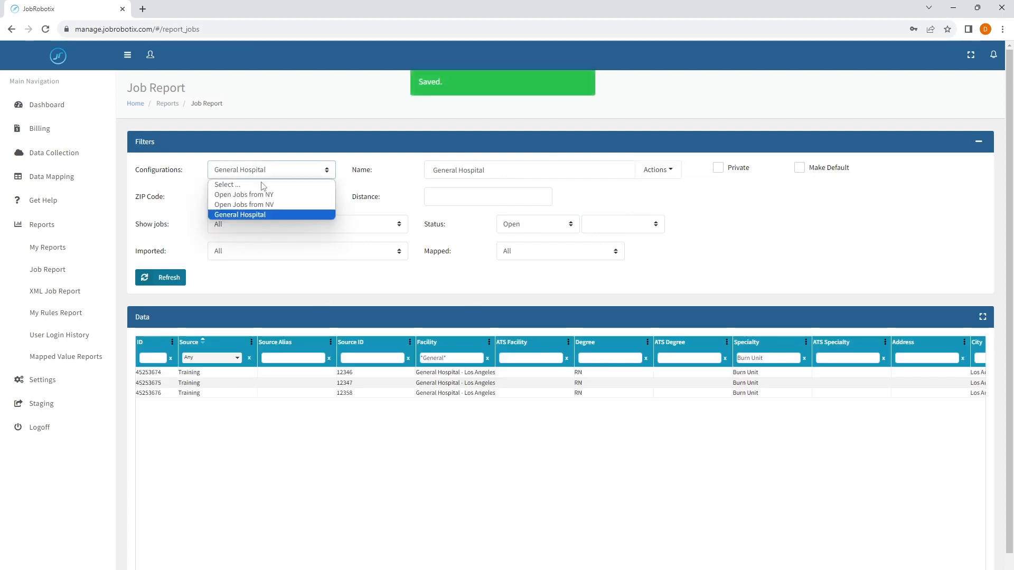
left_click(263, 194)
left_click(257, 174)
left_click(261, 215)
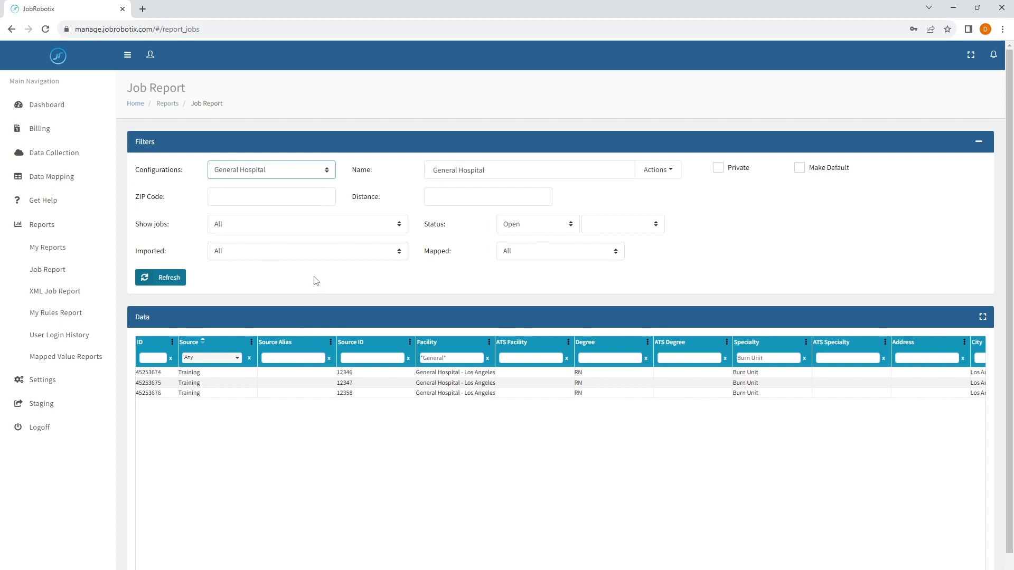
left_click(269, 229)
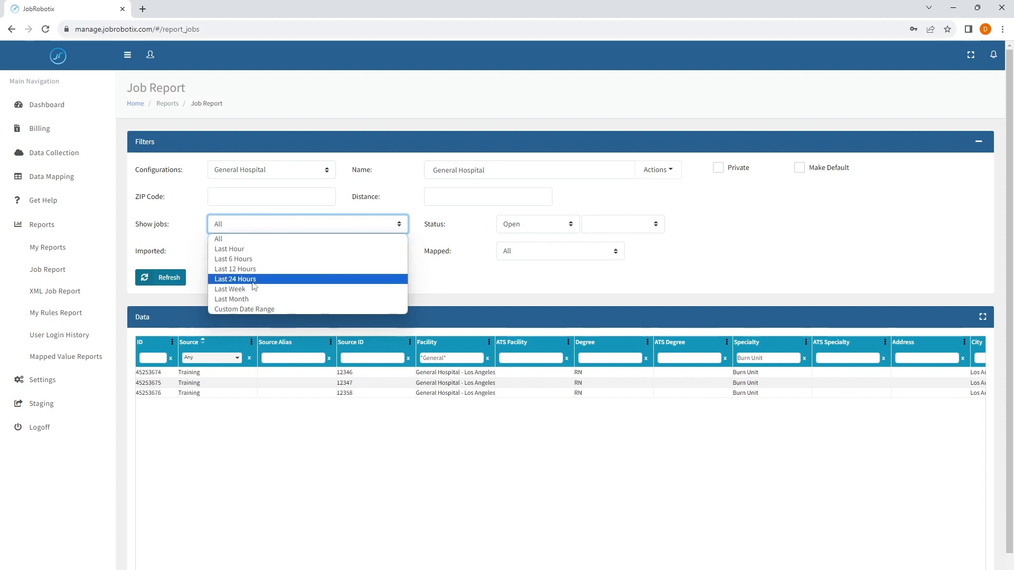
Switch the report's Show jobs setting from Custom Date Range back to All.
left_click(239, 309)
left_click(369, 224)
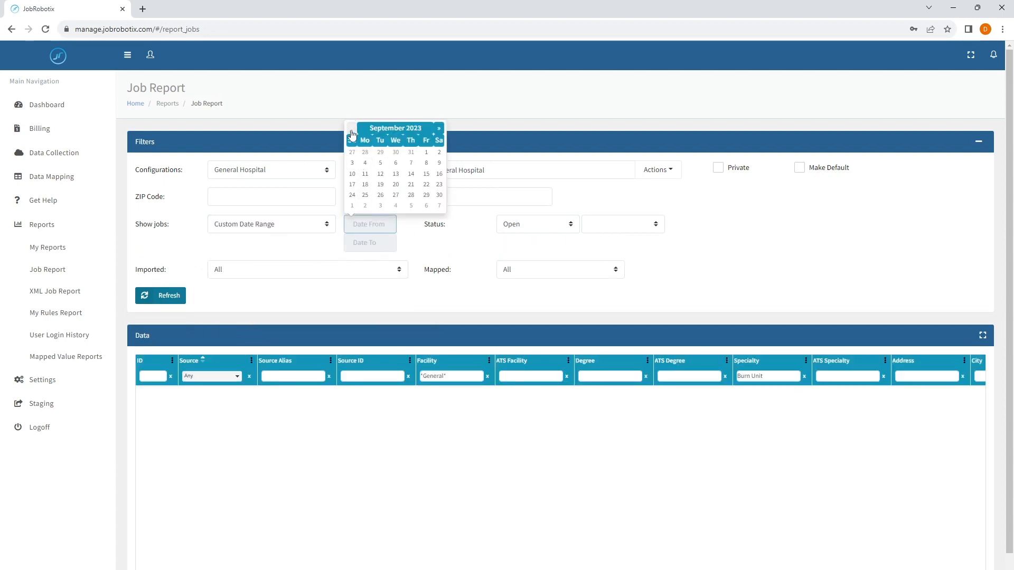
left_click(420, 235)
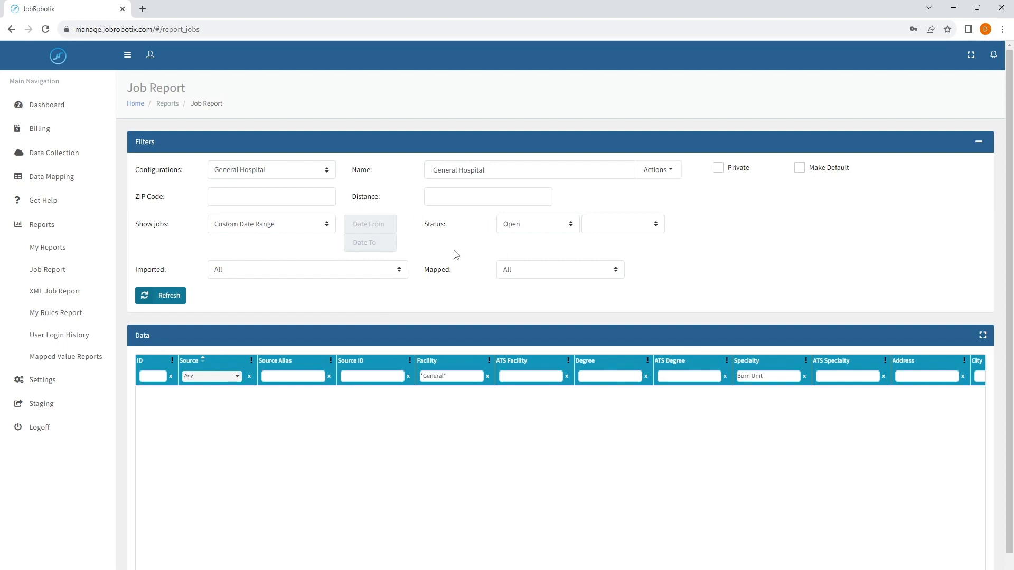
left_click(291, 228)
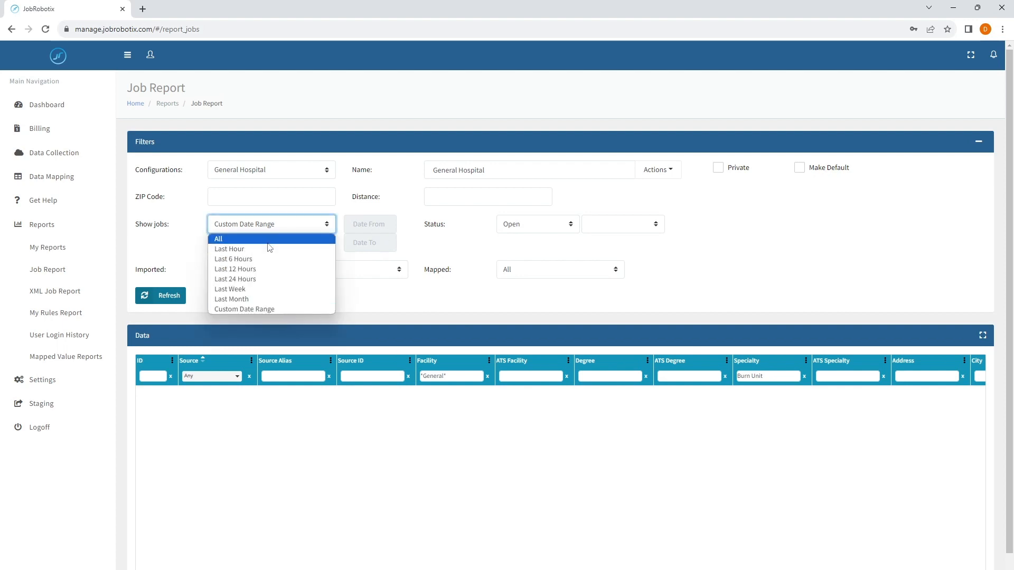
left_click(268, 240)
left_click(555, 226)
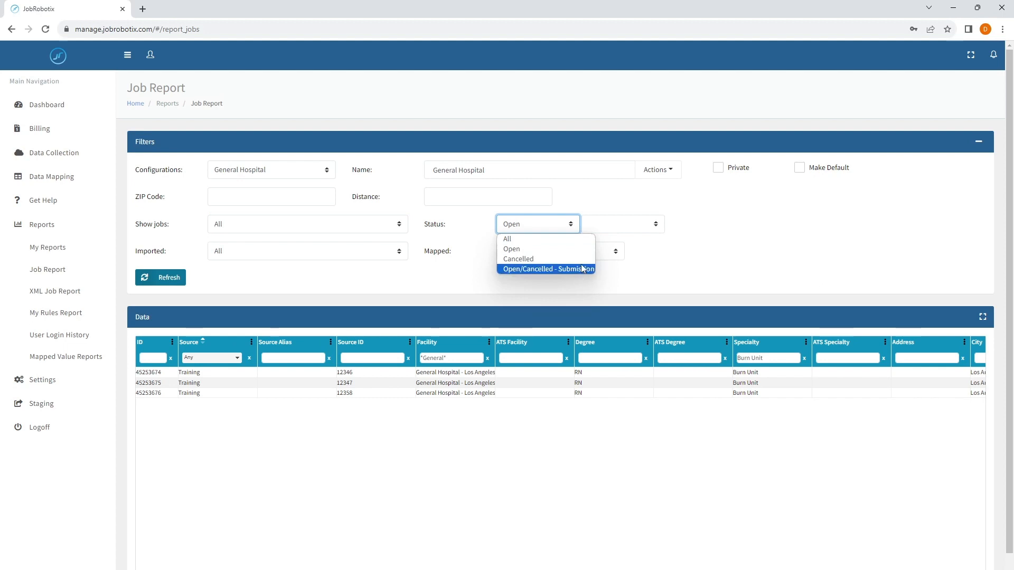
Check the Status, secondary status, Imported and Mapped filters, leaving Open and All unchanged.
left_click(655, 244)
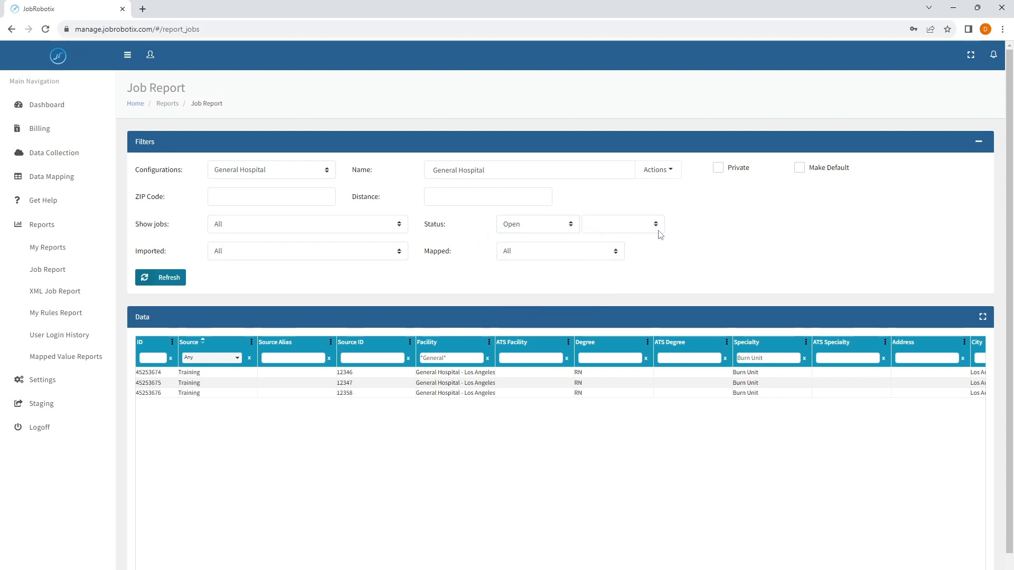
left_click(657, 228)
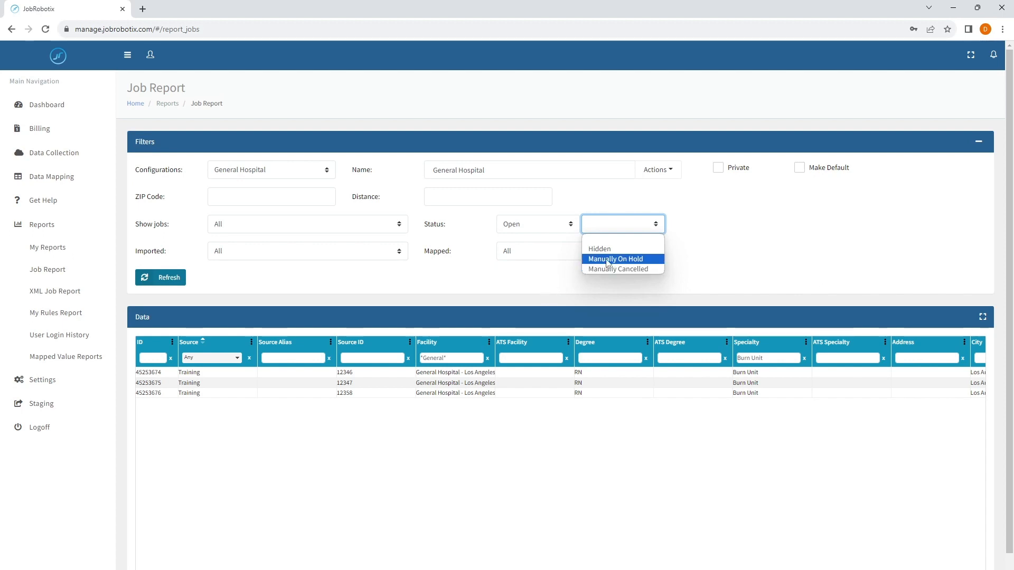
left_click(351, 260)
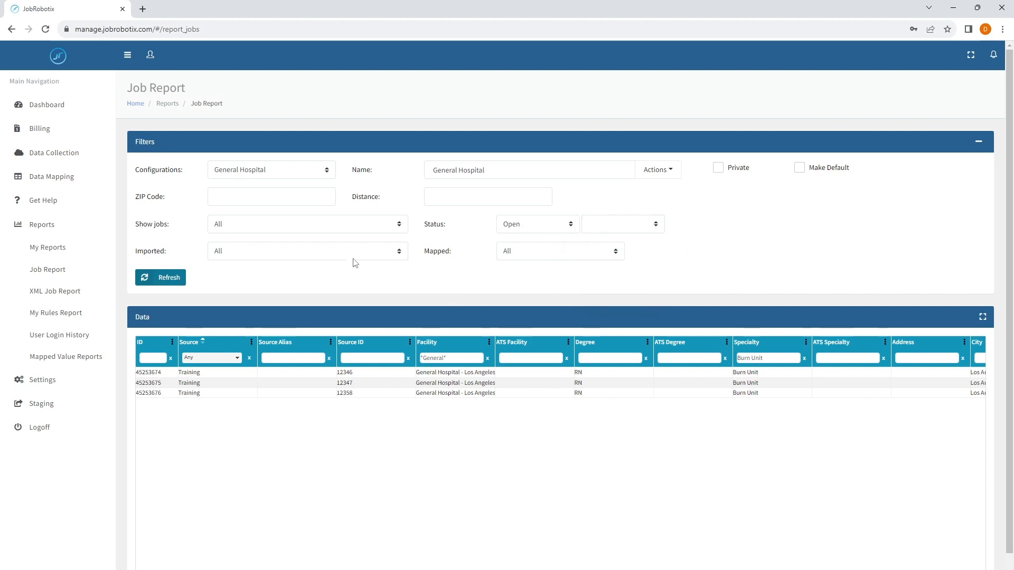
left_click(349, 257)
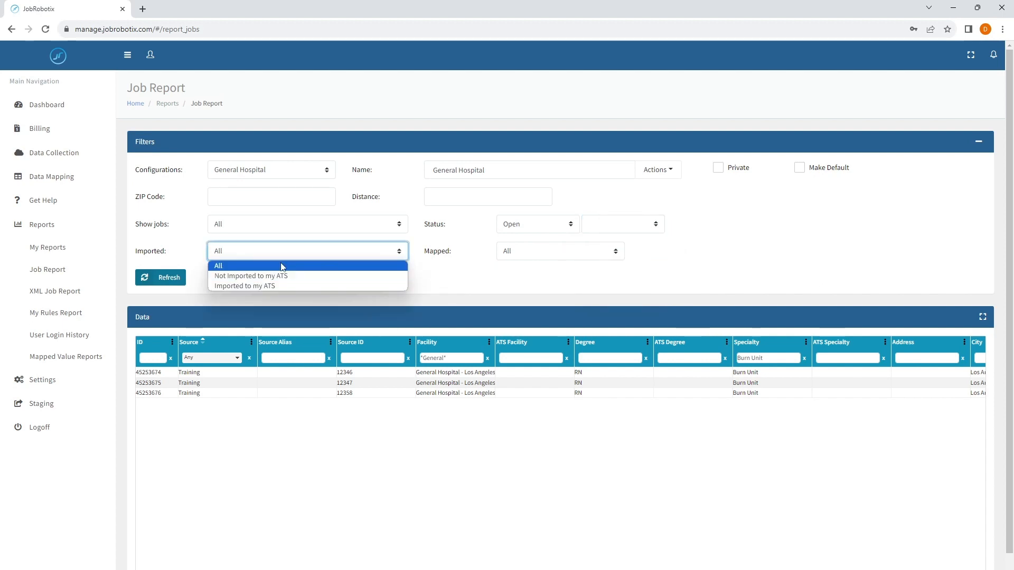
left_click(436, 278)
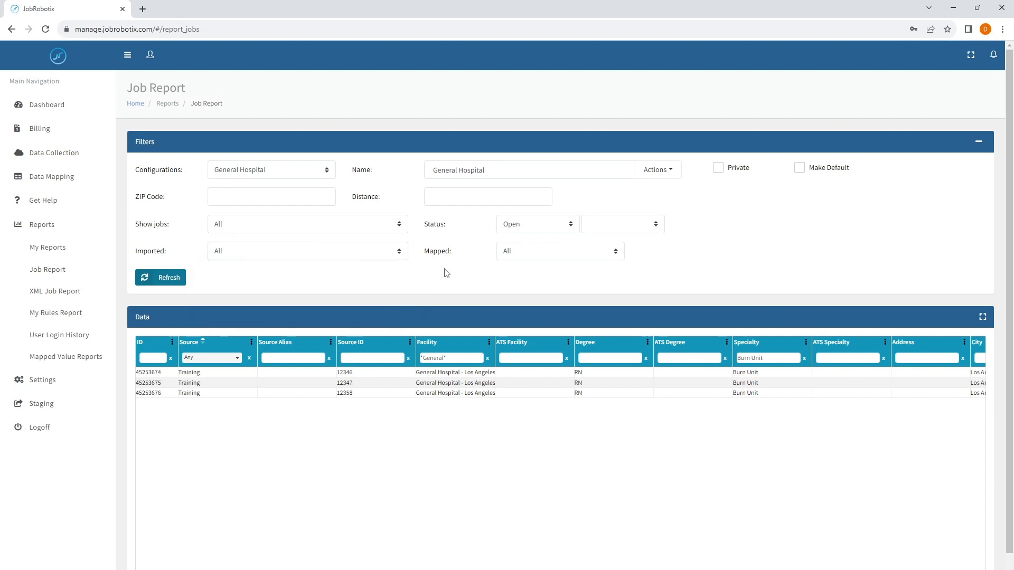
left_click(531, 256)
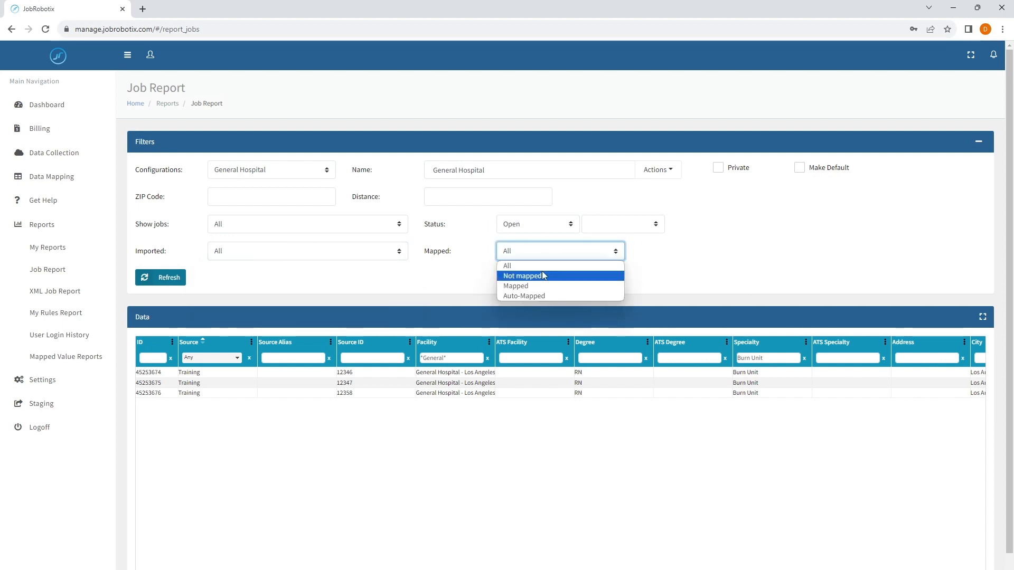
left_click(457, 284)
left_click(523, 252)
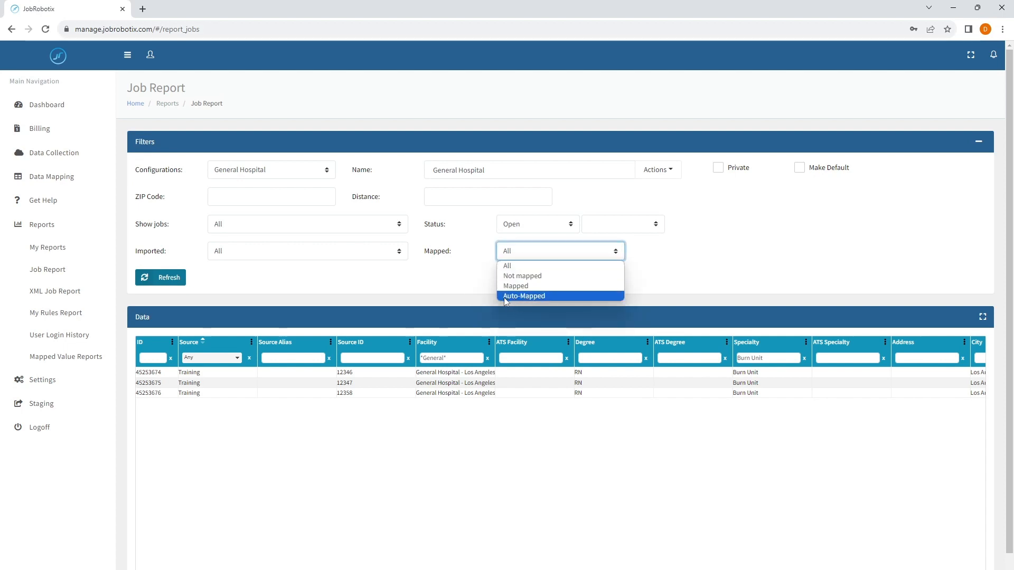
left_click(447, 288)
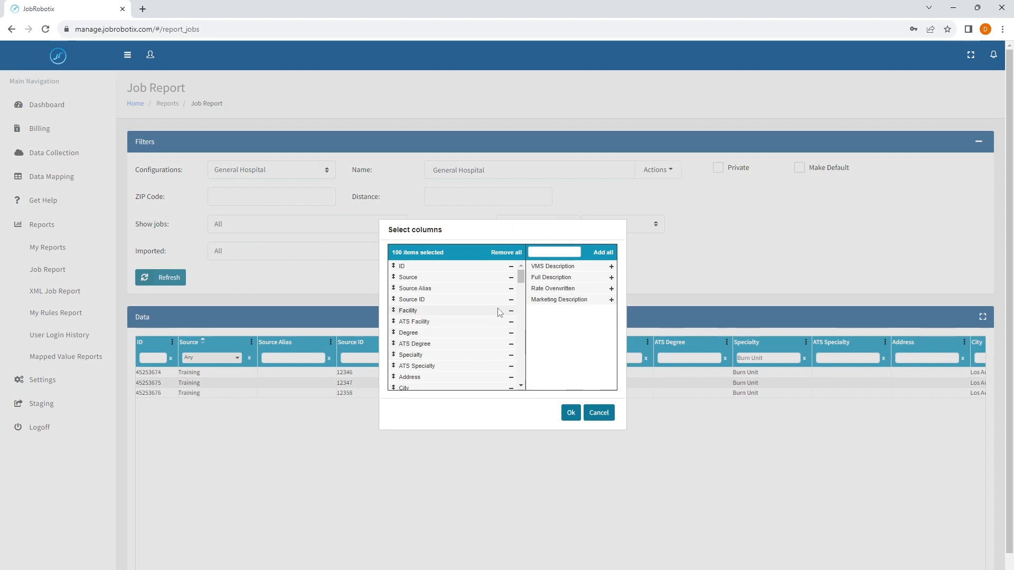
Replace all grid columns with just Source, Source ID, Facility, Degree and Specialty.
left_click(510, 289)
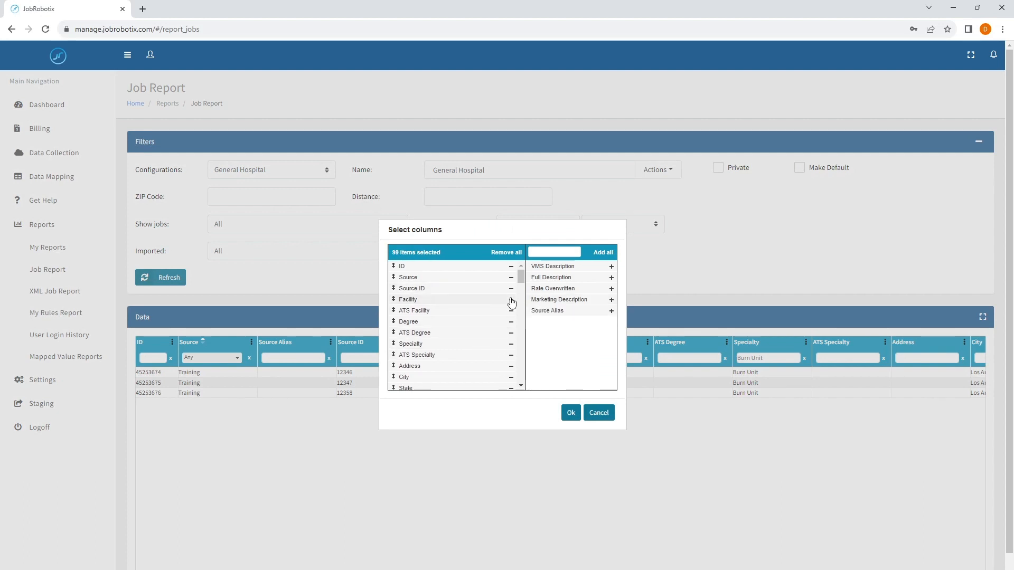
left_click(507, 256)
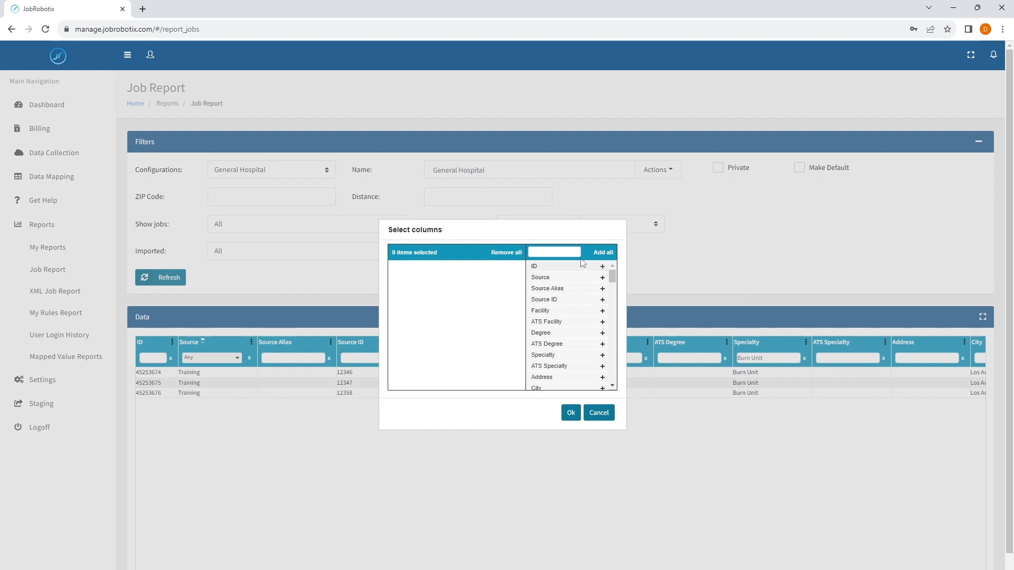
left_click(603, 278)
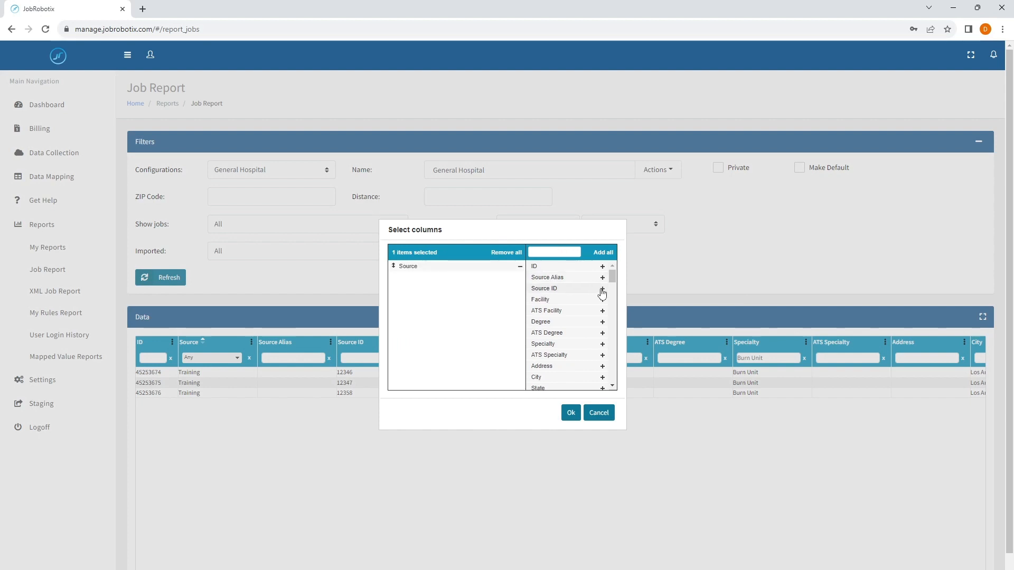
left_click(602, 289)
left_click(602, 289)
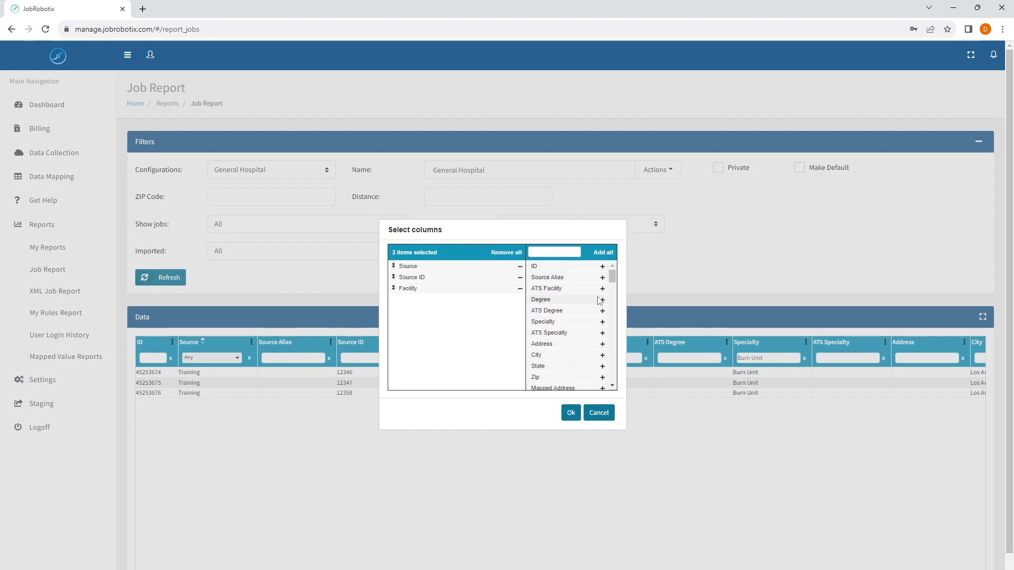
left_click(602, 300)
left_click(602, 312)
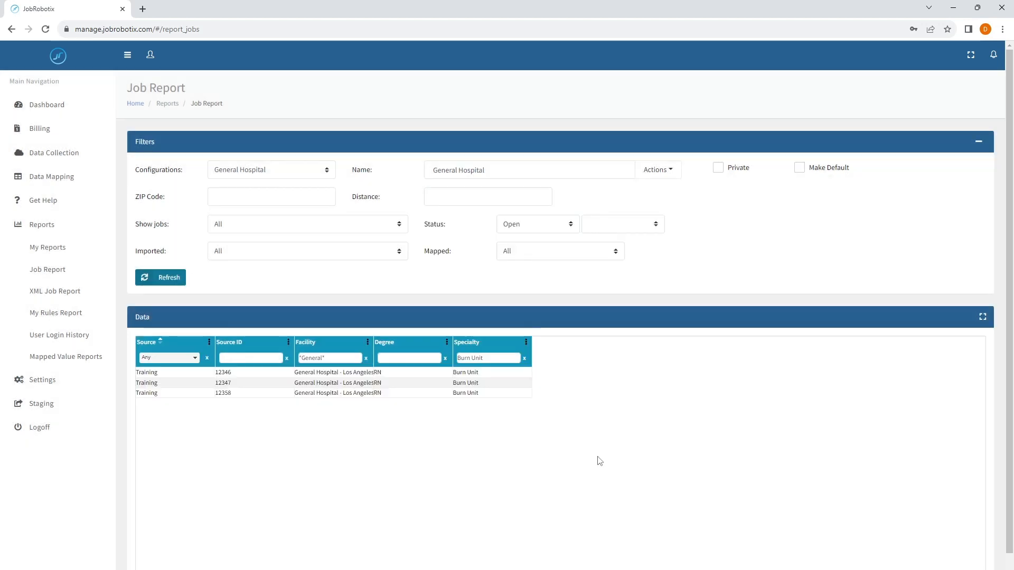
left_click(576, 415)
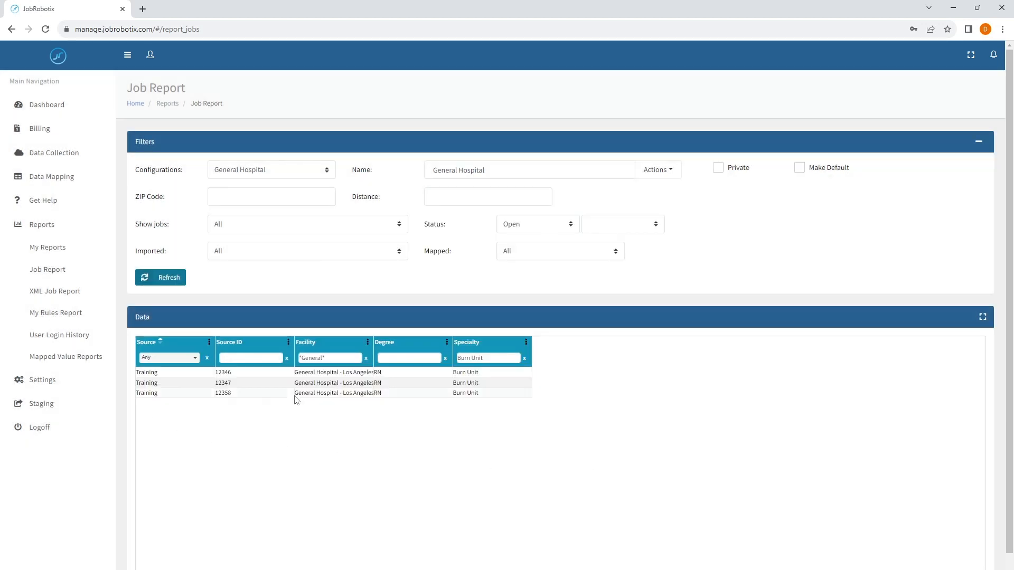
Save the five-column layout to General Hospital and reload it via Open Jobs from NY.
left_click(658, 173)
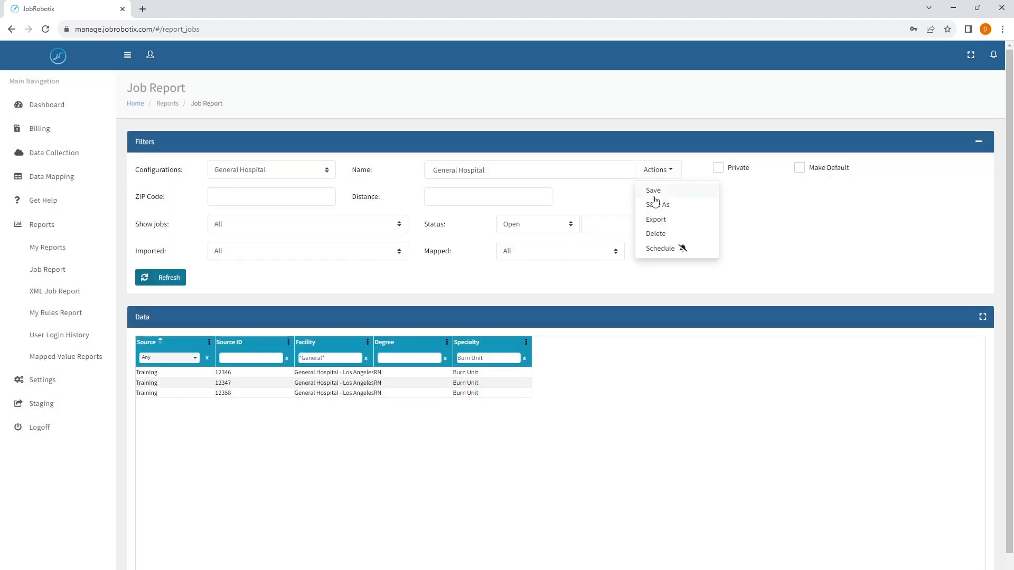
left_click(655, 203)
left_click(272, 170)
left_click(253, 196)
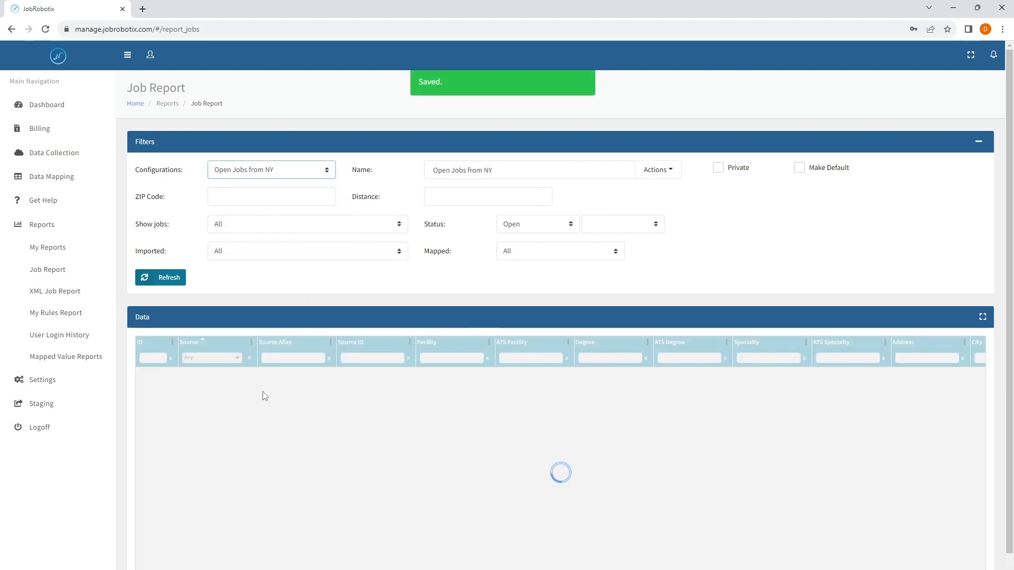
left_click(288, 174)
left_click(249, 211)
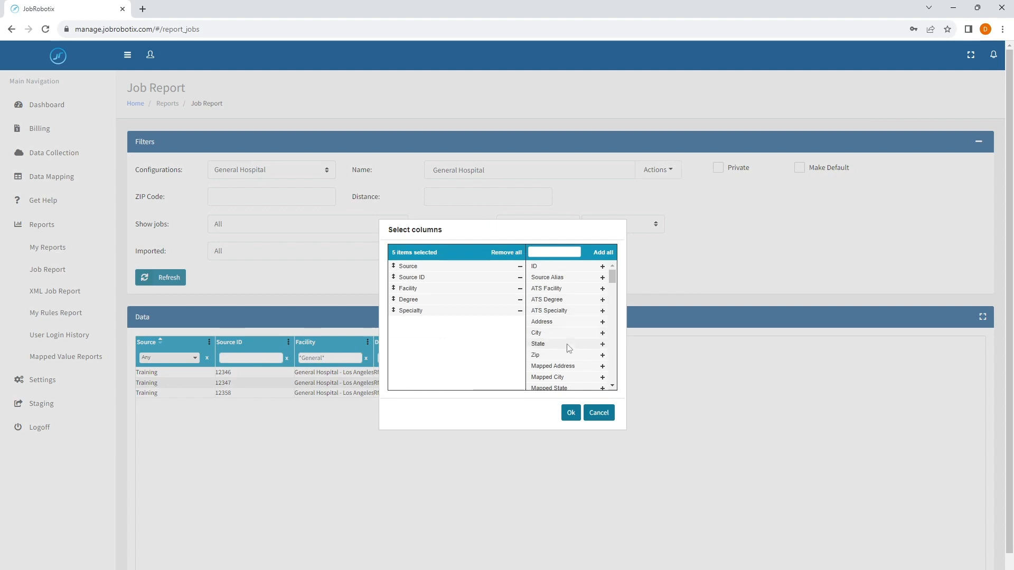
Add State, City and Zip columns to the job grid.
left_click(602, 344)
left_click(602, 333)
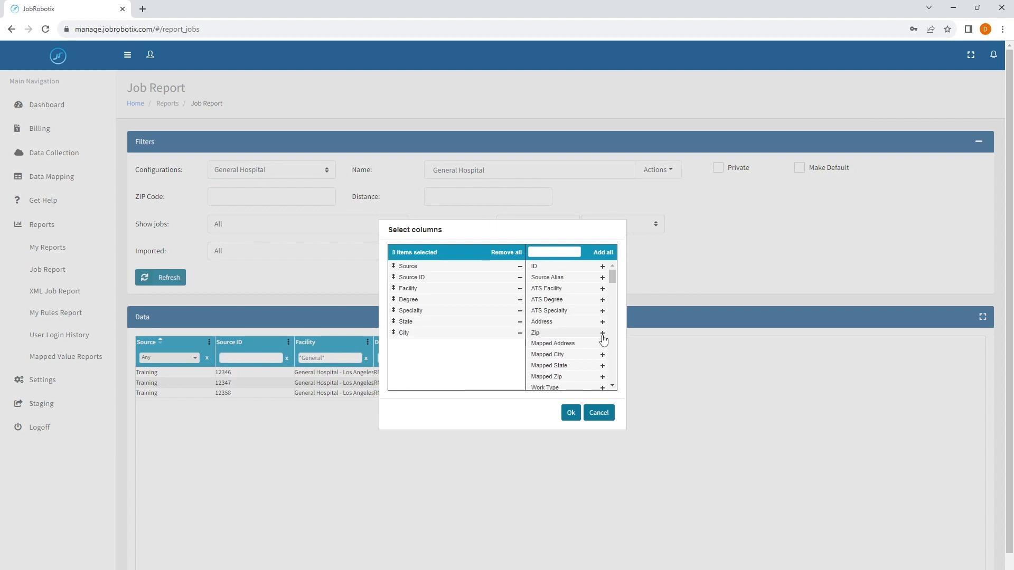
left_click(603, 333)
left_click(567, 411)
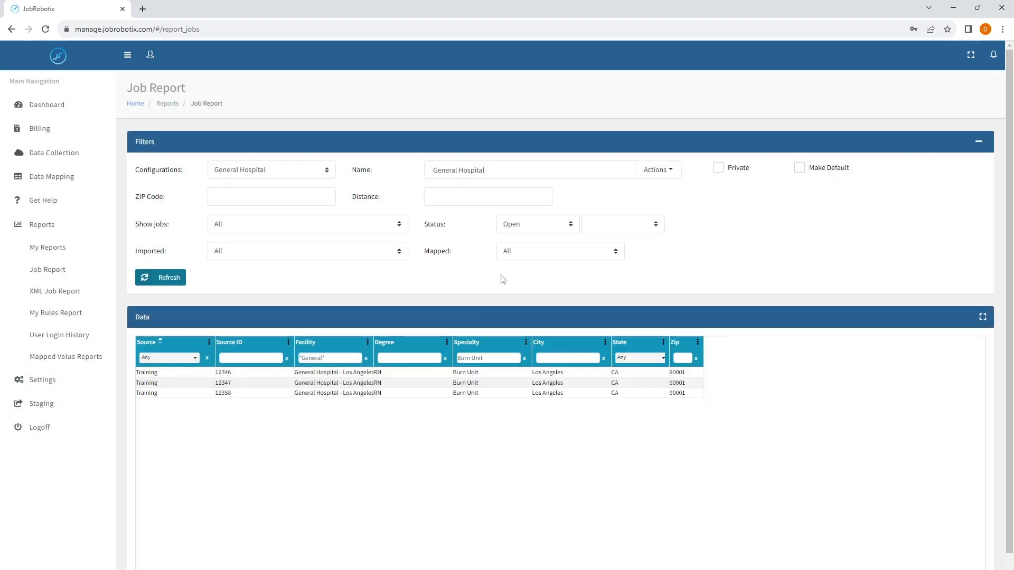
Switch to the Open Jobs from NY configuration without saving.
left_click(280, 175)
left_click(268, 194)
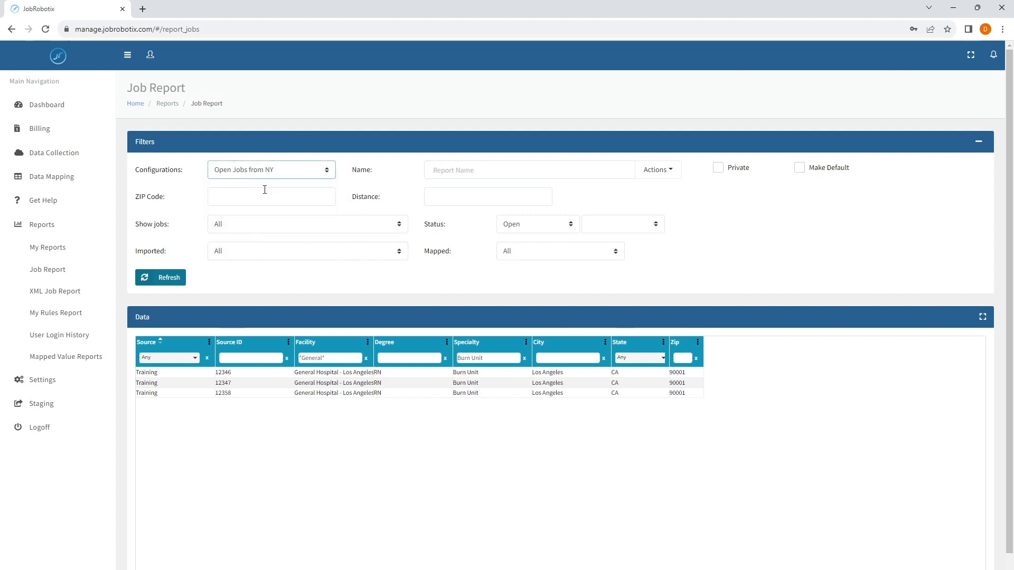
left_click(266, 172)
Reload General Hospital and confirm the column chooser lists only its five saved columns.
left_click(258, 215)
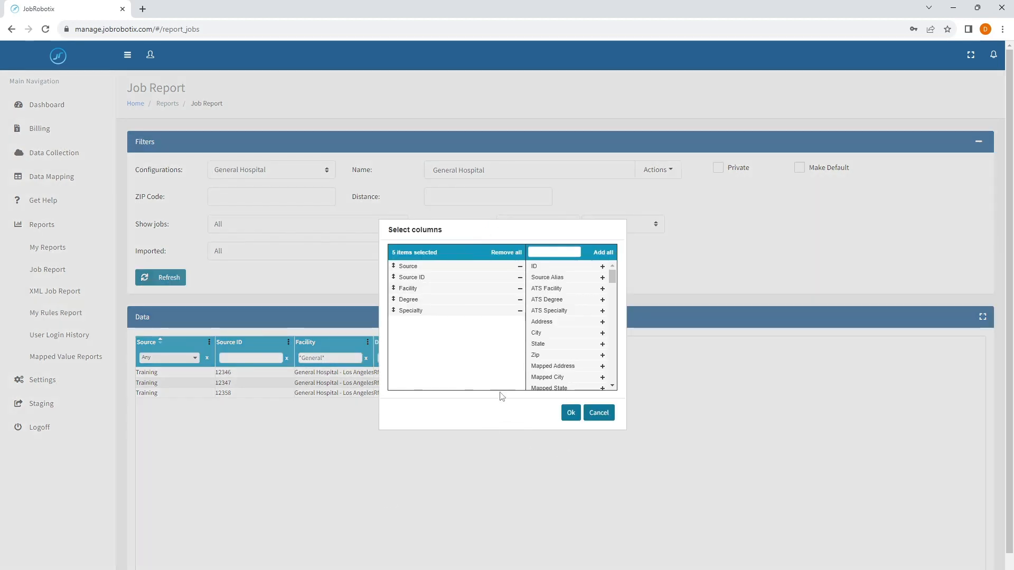
left_click(600, 415)
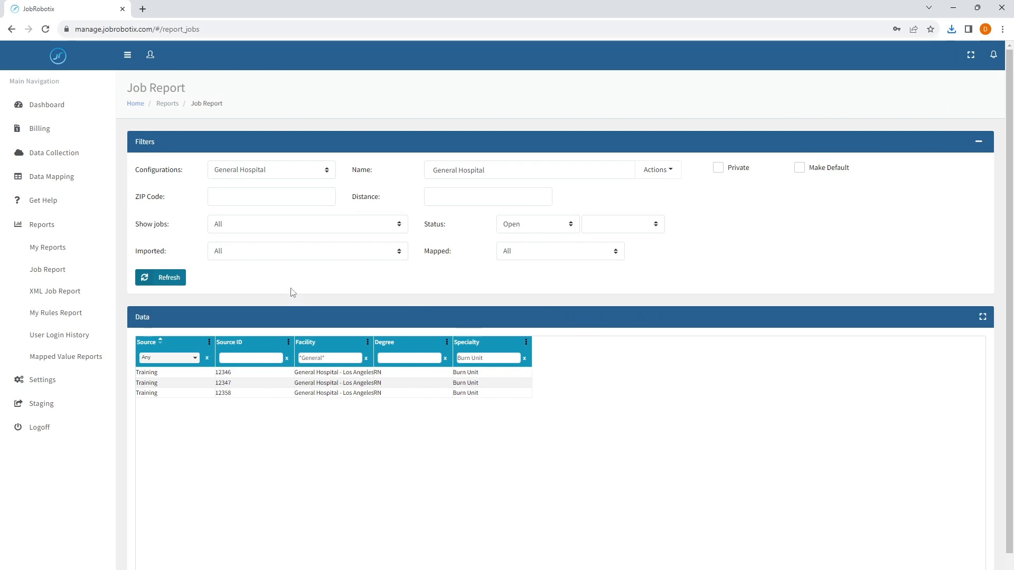
left_click(648, 170)
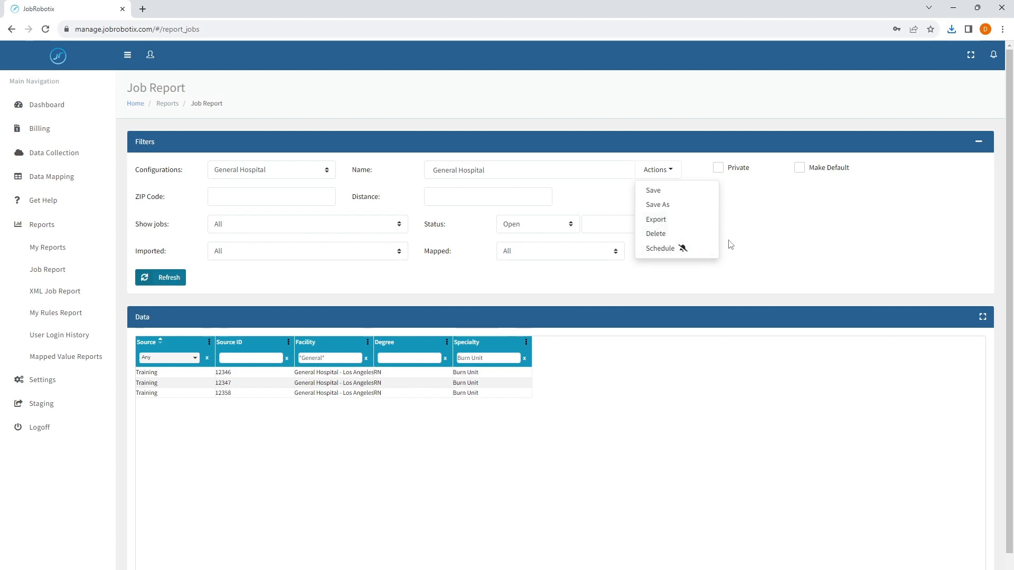
Schedule the General Hospital report to run Every Day at 01:00am.
left_click(664, 253)
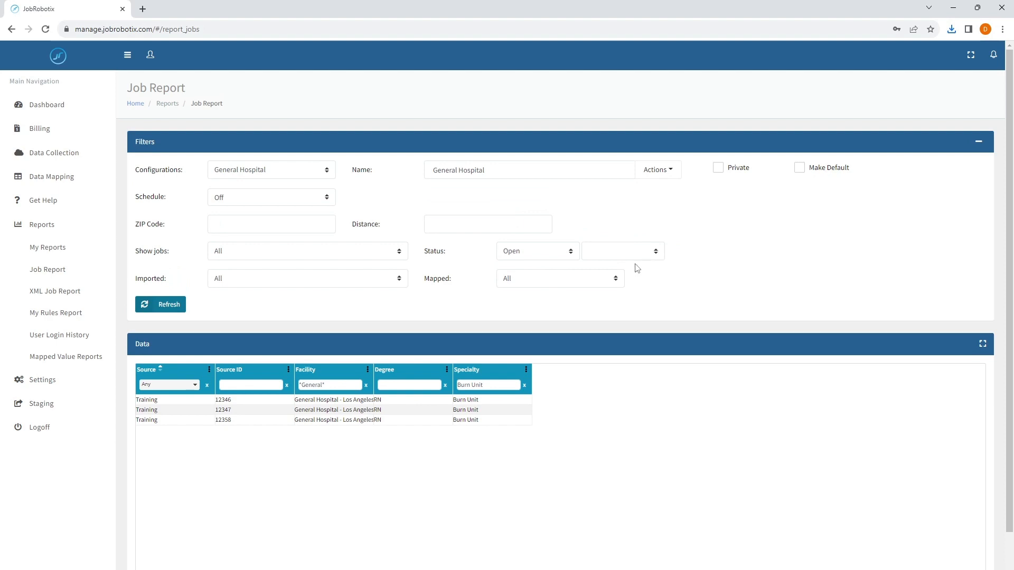
left_click(263, 204)
left_click(245, 221)
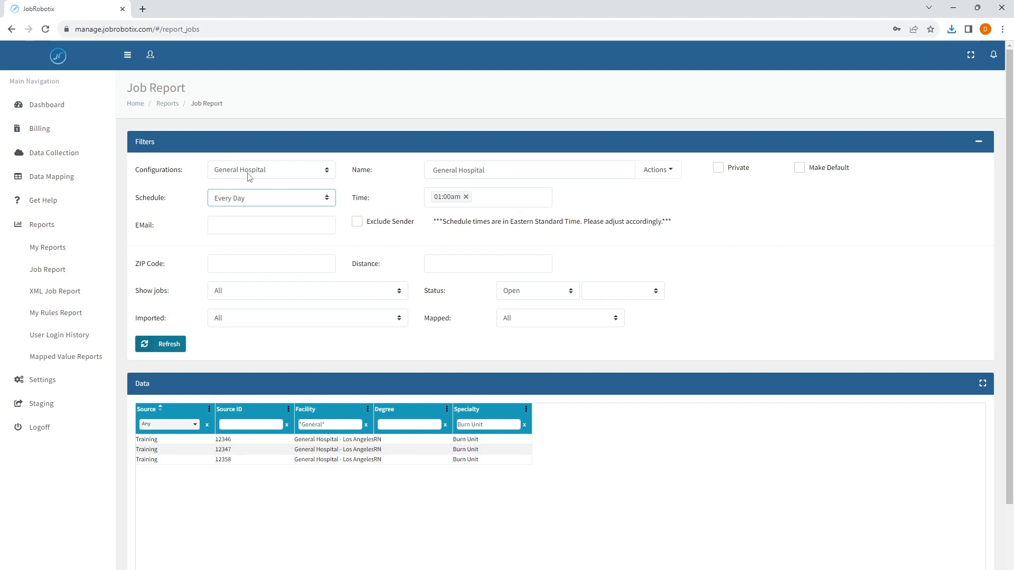
Keep the schedule at Every Day and add 03:00am and 06:00am send times.
left_click(233, 204)
left_click(233, 226)
left_click(493, 197)
left_click(466, 269)
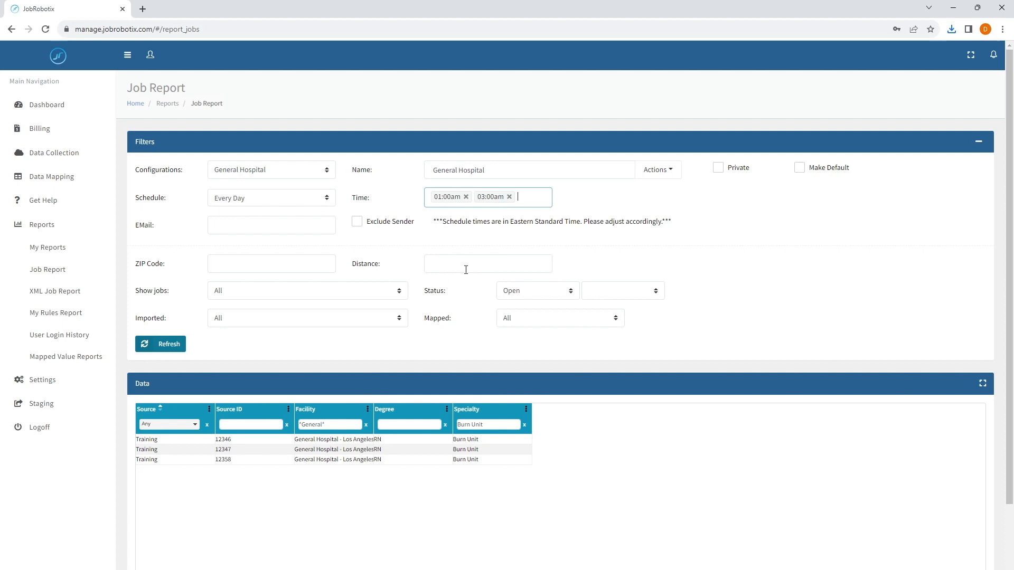
left_click(527, 195)
left_click(507, 309)
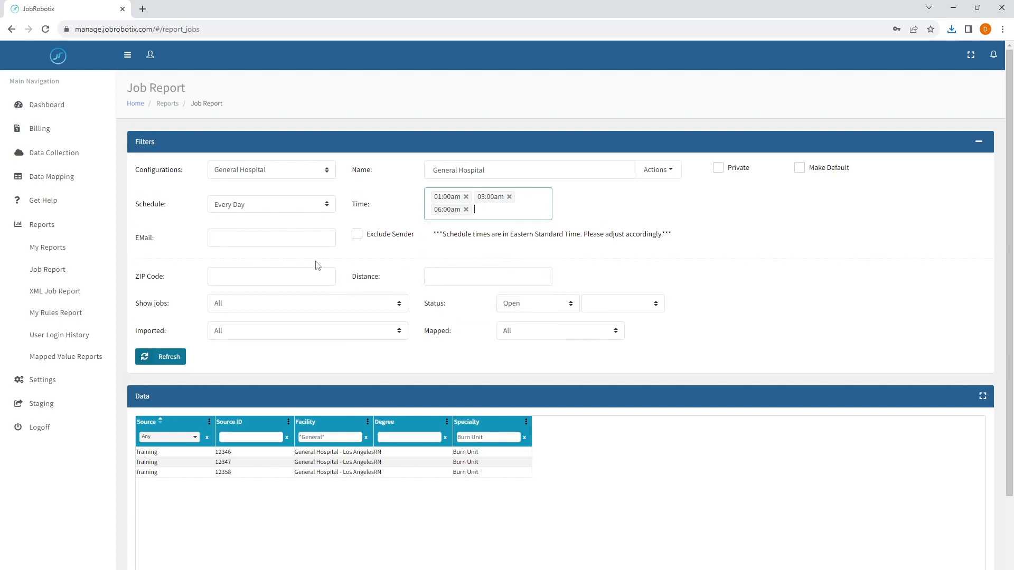
Add the support e-mail address as a second recipient and tick Exclude Sender.
left_click(236, 233)
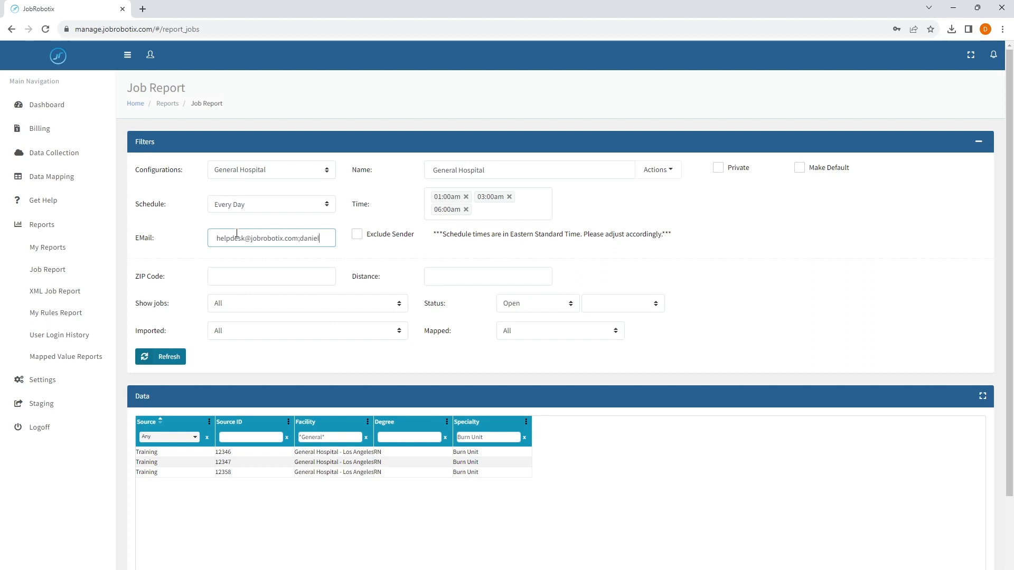
key("BackSpace")
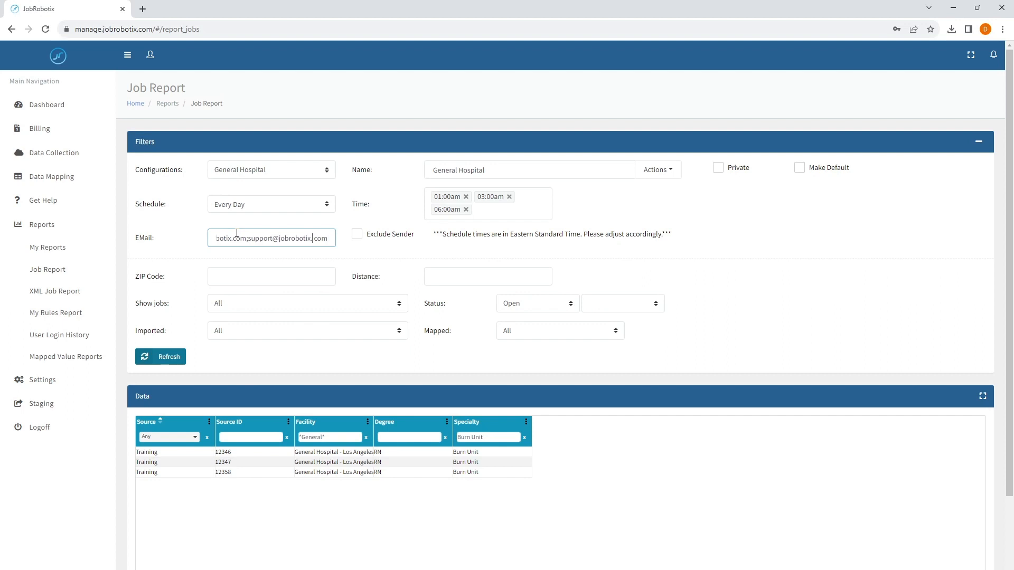
key("Right")
key("BackSpace")
key("Left")
key("Left")
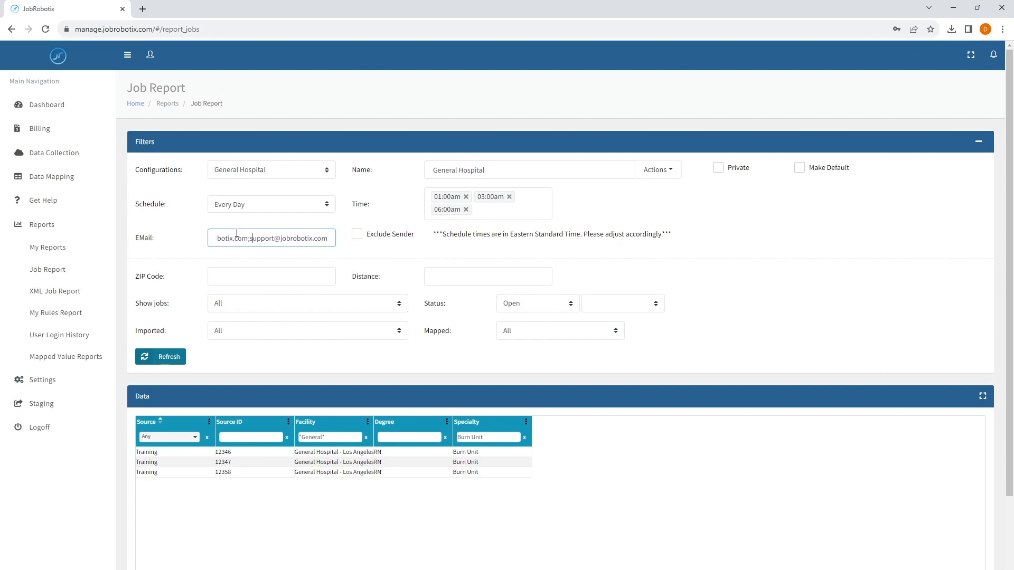
left_click(357, 238)
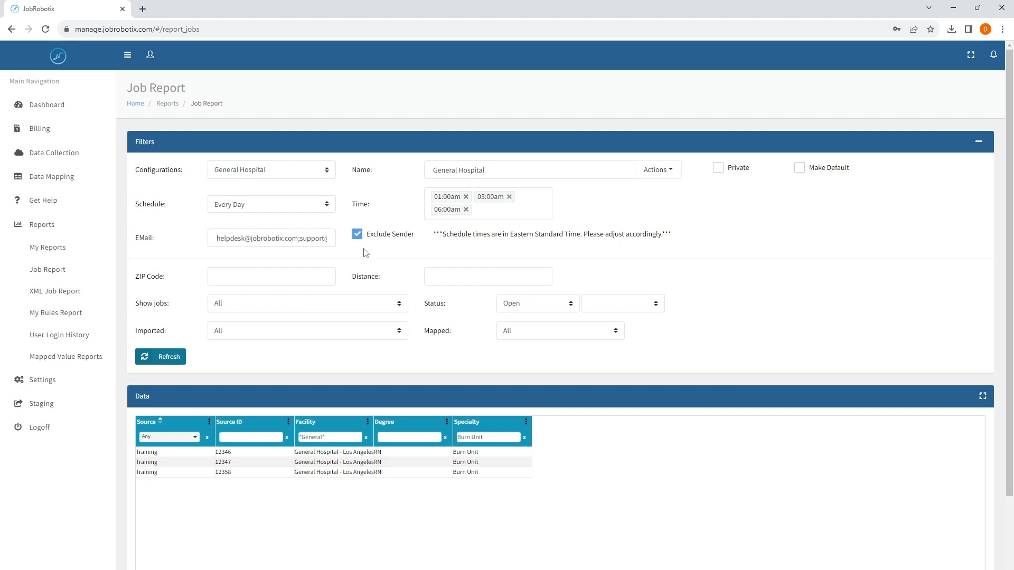
Switch the General Hospital schedule to Every Week, briefly trying Every Month, so Day shows Sunday.
left_click(308, 211)
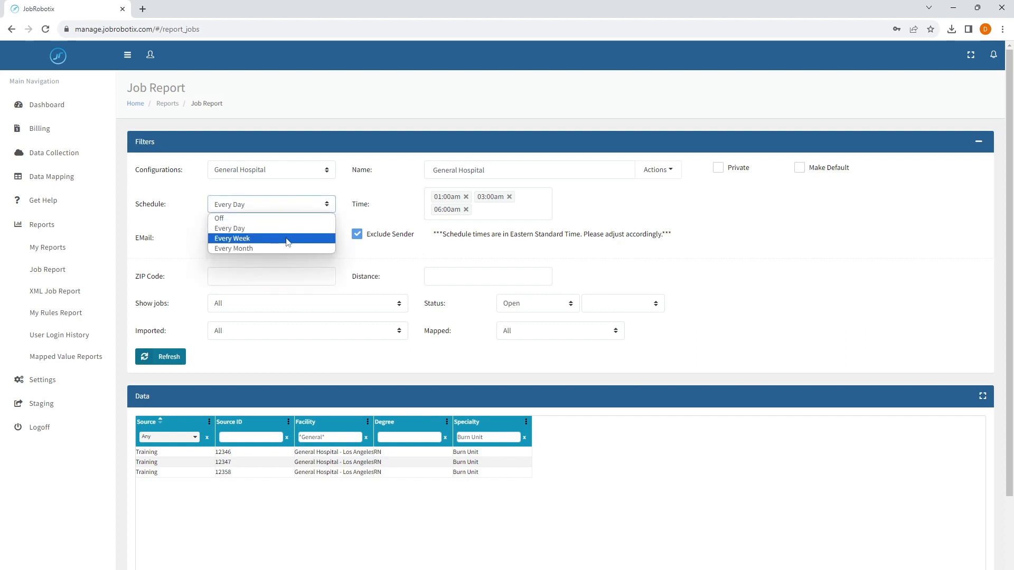
left_click(291, 234)
left_click(286, 207)
left_click(274, 248)
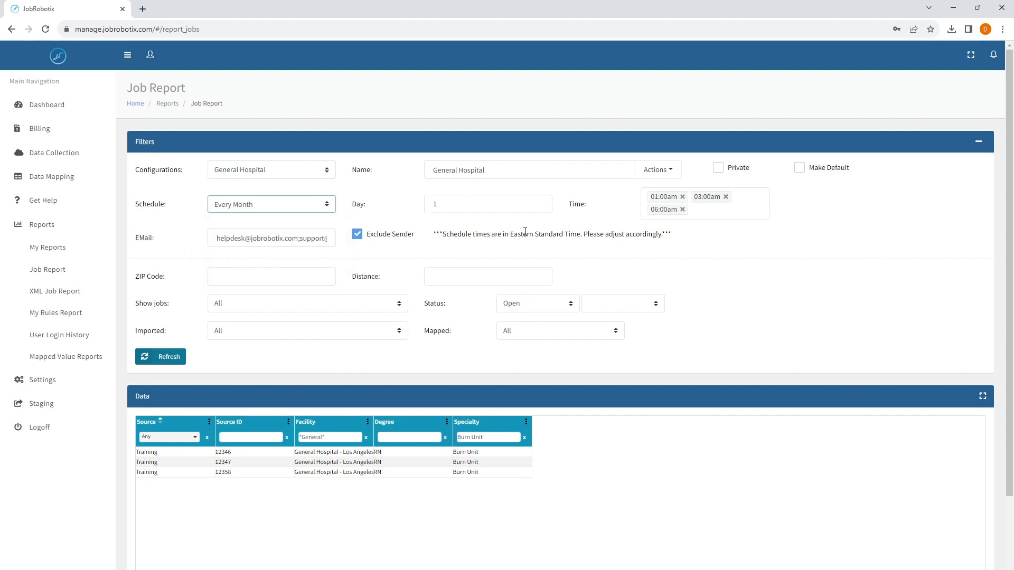
left_click(296, 208)
left_click(266, 238)
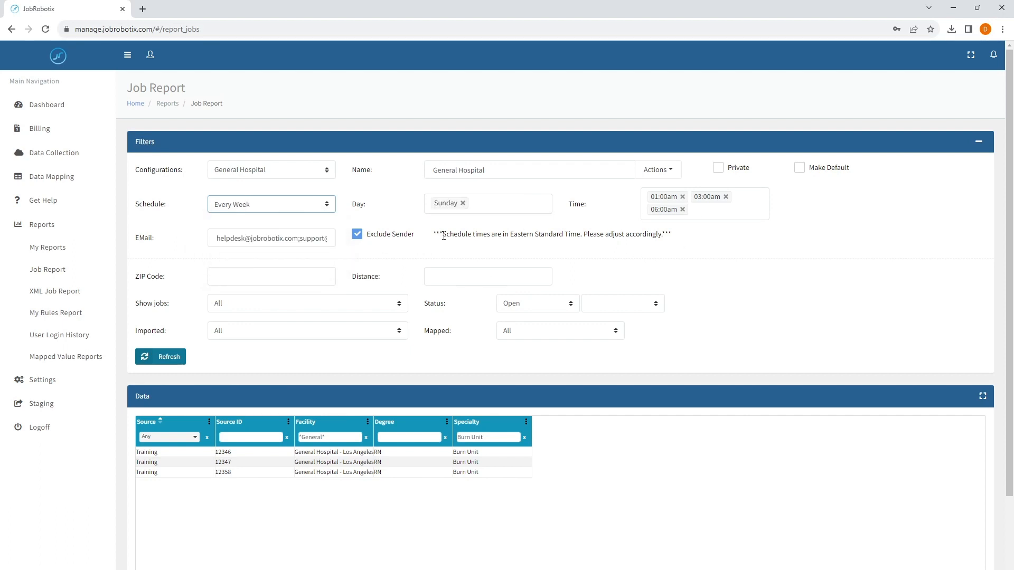
Highlight the Eastern Standard Time note beside the schedule, then clear the highlight.
left_click_drag(444, 236, 665, 236)
left_click(585, 232)
left_click(696, 246)
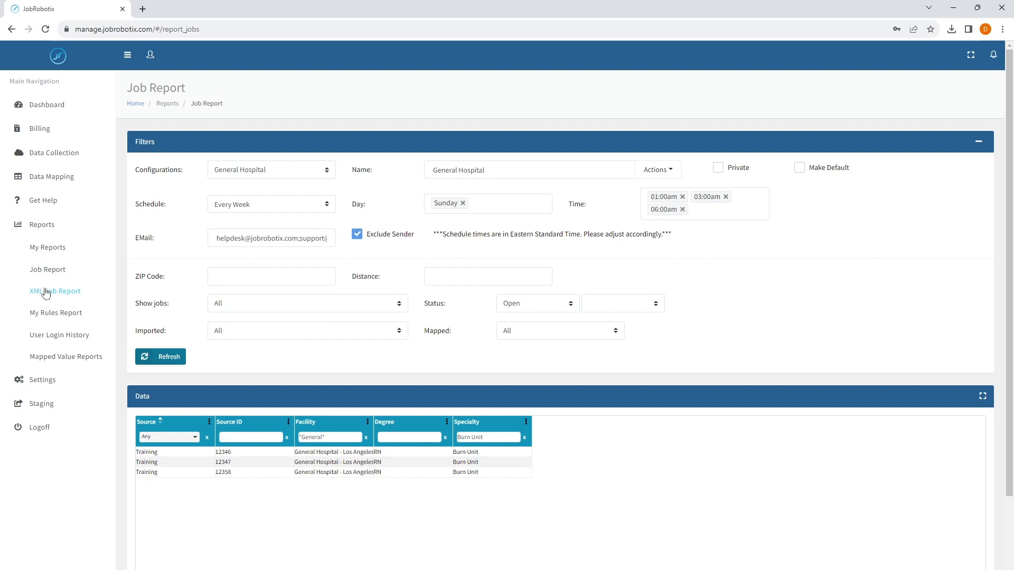
Browse the XML Job Report, User Login History and Facility List reports, reloading the facility mapping grid.
left_click(46, 293)
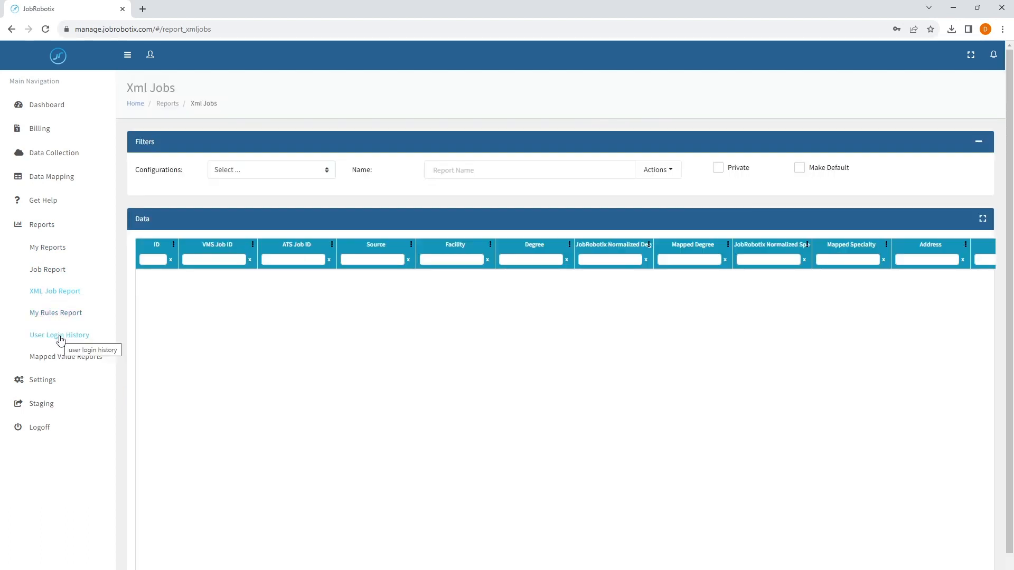
left_click(59, 337)
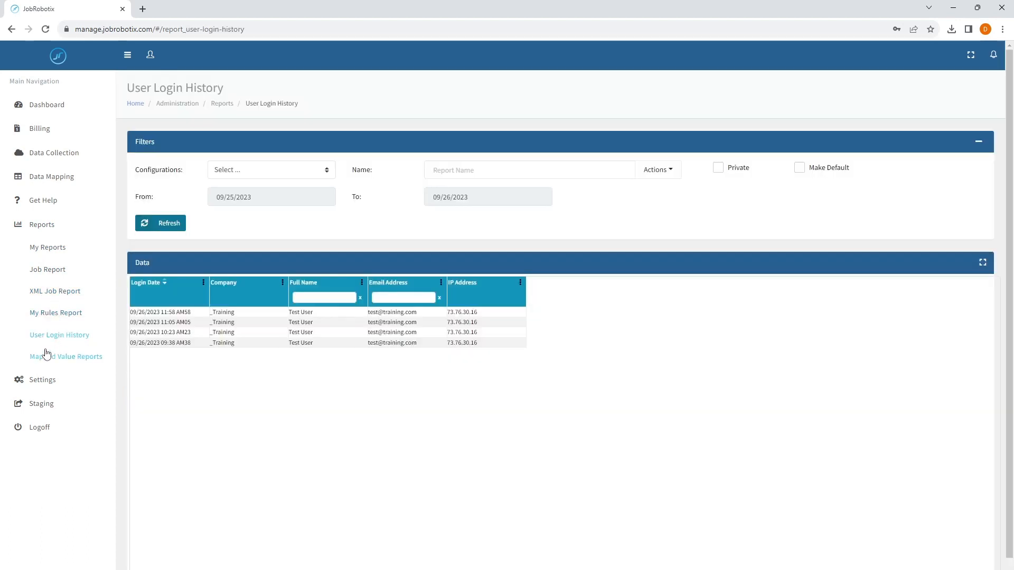
left_click(44, 356)
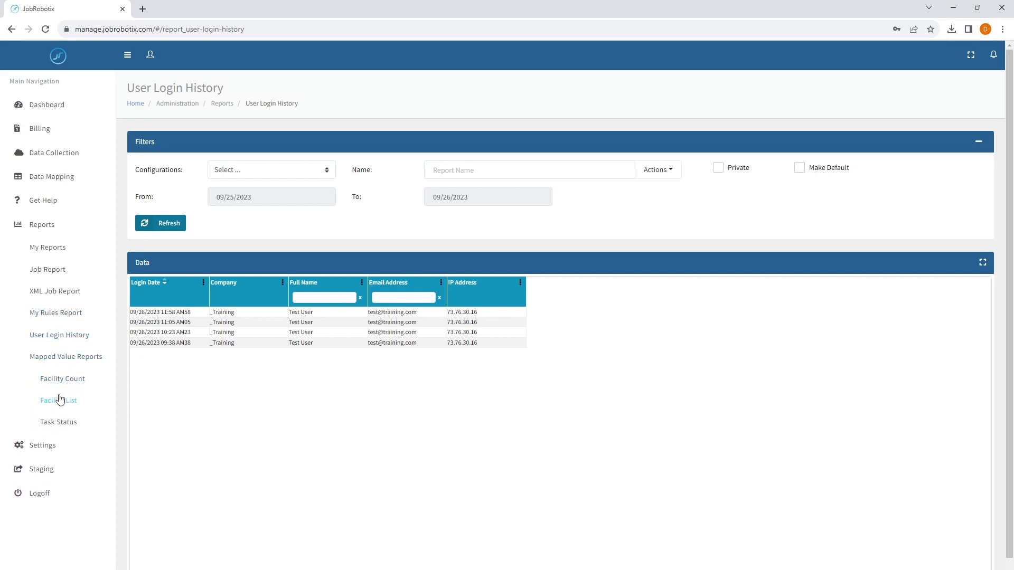
left_click(63, 401)
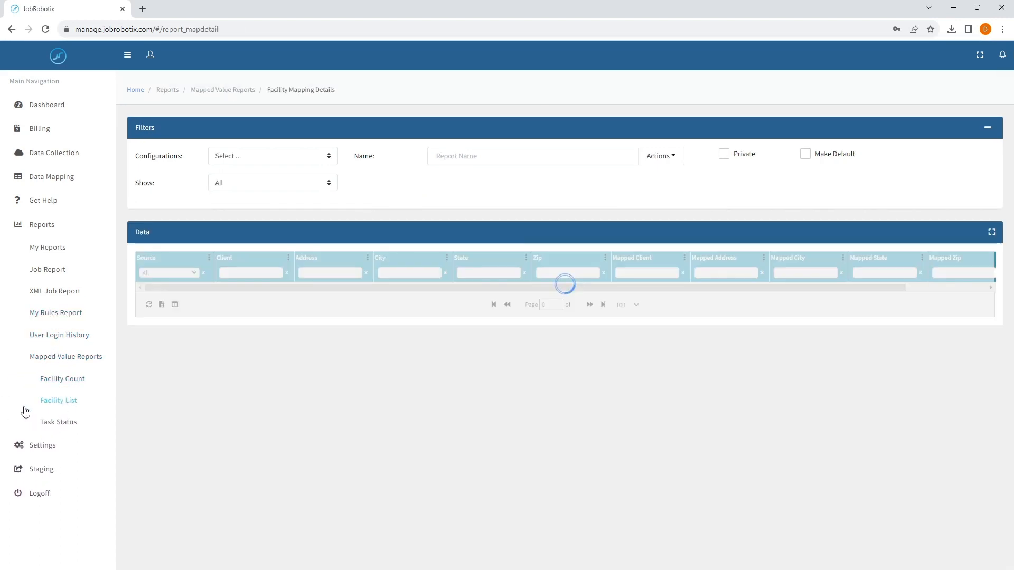
left_click(150, 356)
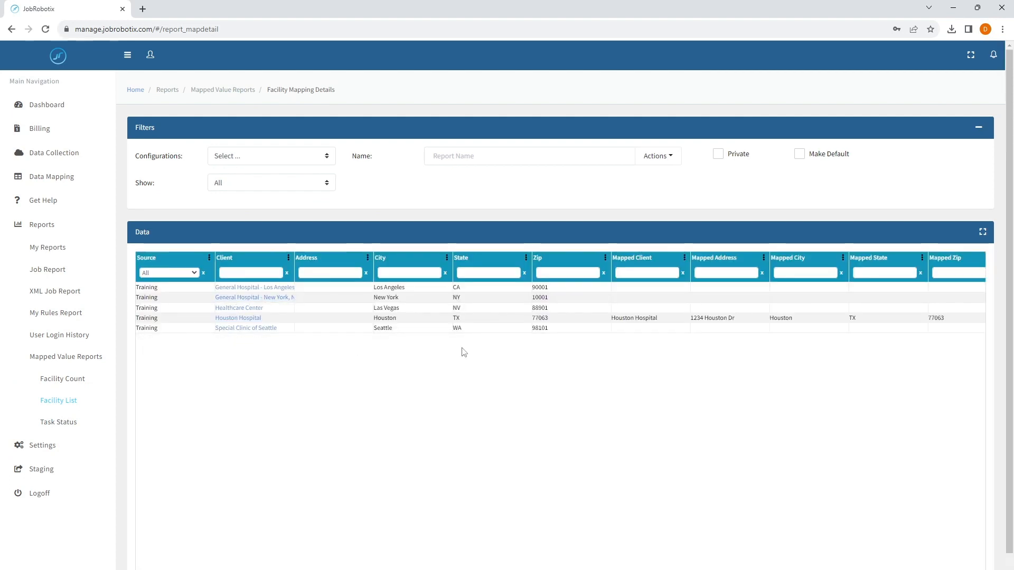
left_click_drag(611, 318, 726, 324)
left_click(562, 416)
Glance at the saved configurations and report actions, then open Reports > My Reports.
left_click(271, 160)
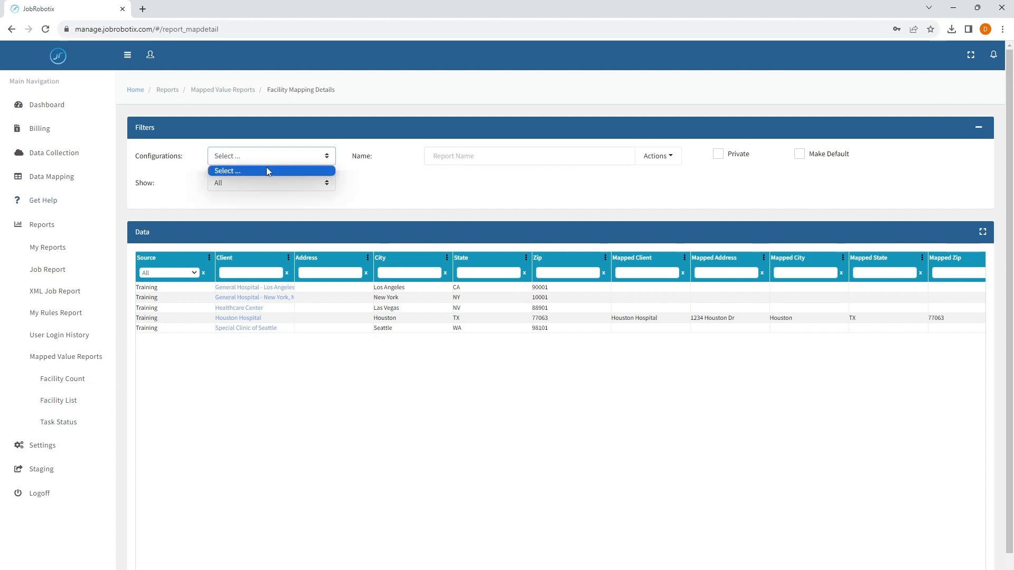
left_click(405, 188)
left_click(659, 155)
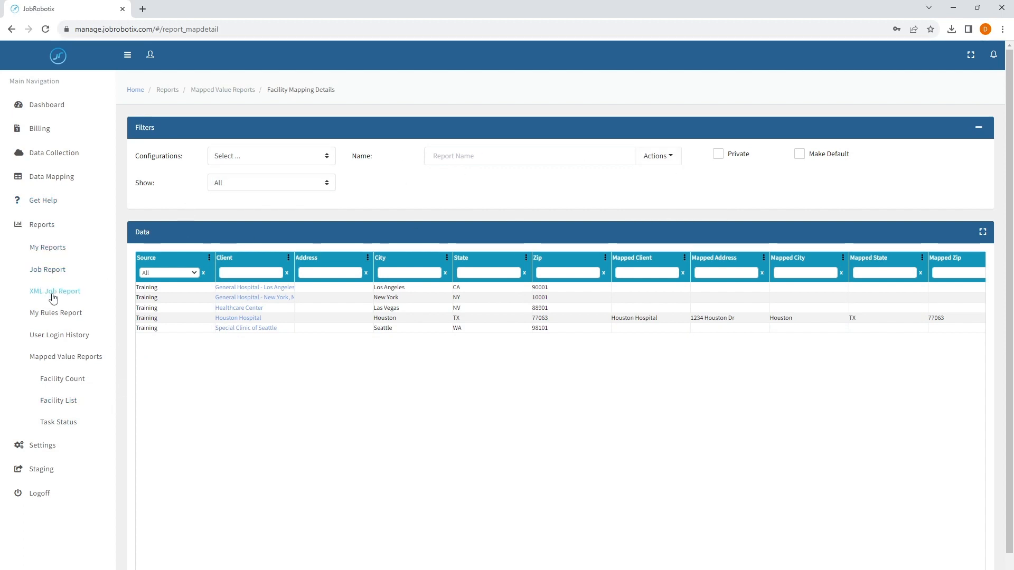
left_click(52, 292)
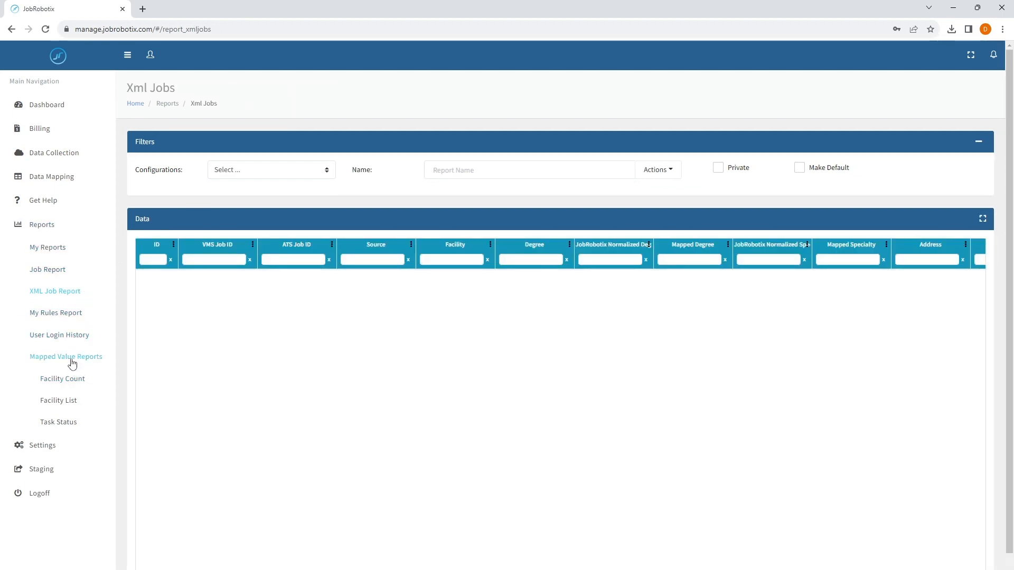
left_click(70, 359)
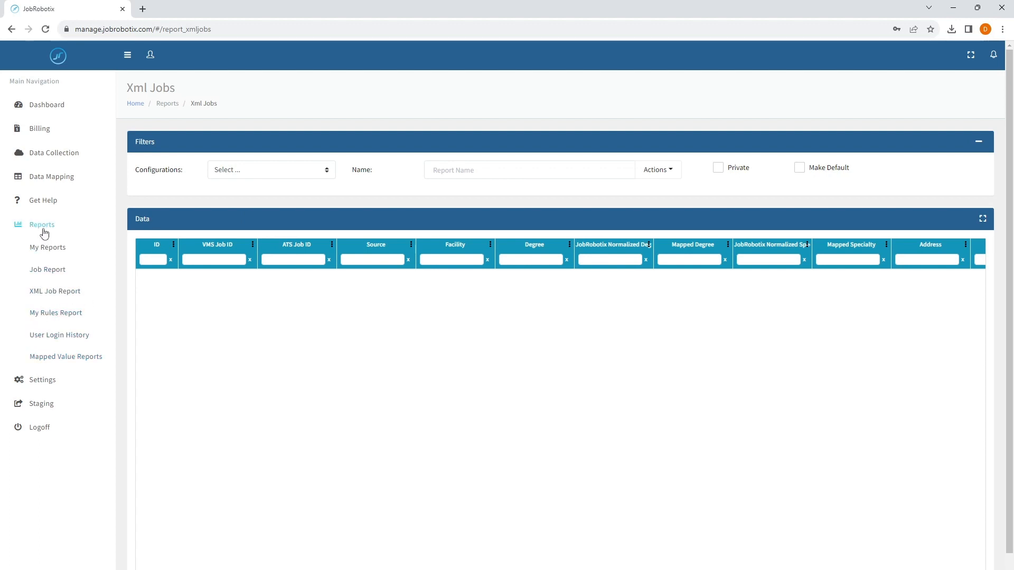
left_click(44, 233)
left_click(53, 226)
left_click(54, 249)
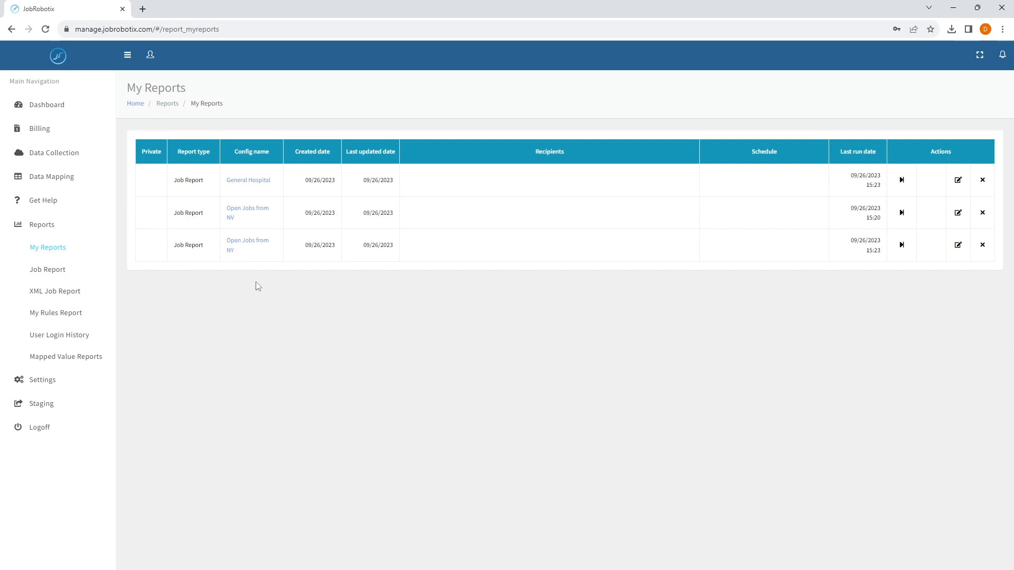
Load Open Jobs from NV in the Job Report, tick Make Default and save it.
left_click(57, 280)
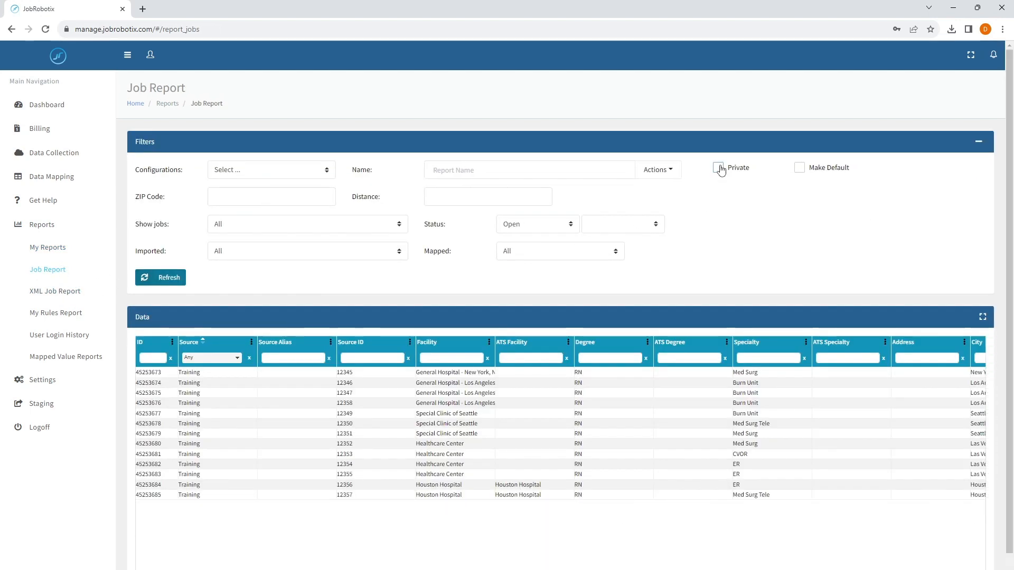
left_click(266, 170)
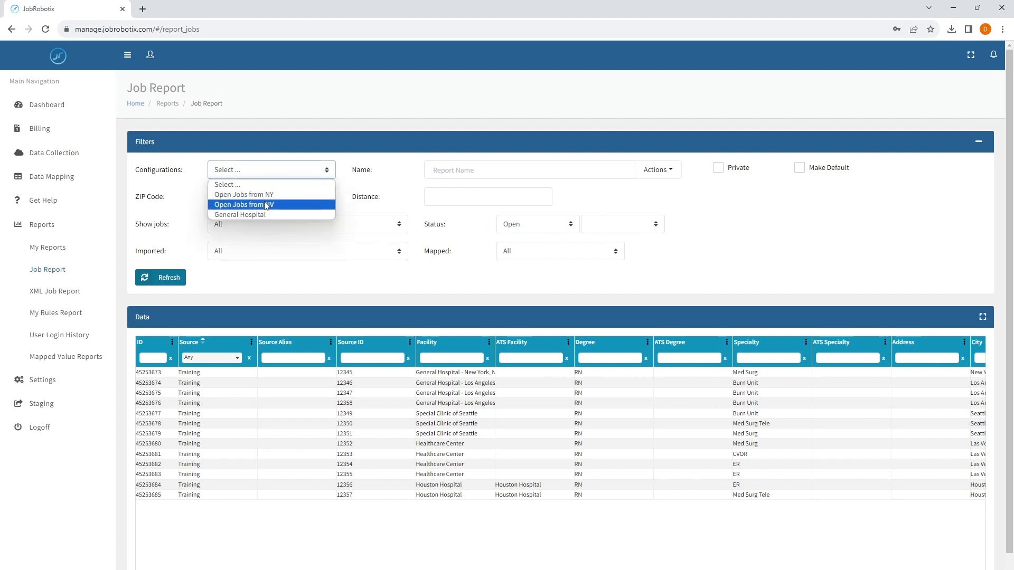
left_click(254, 194)
left_click(803, 174)
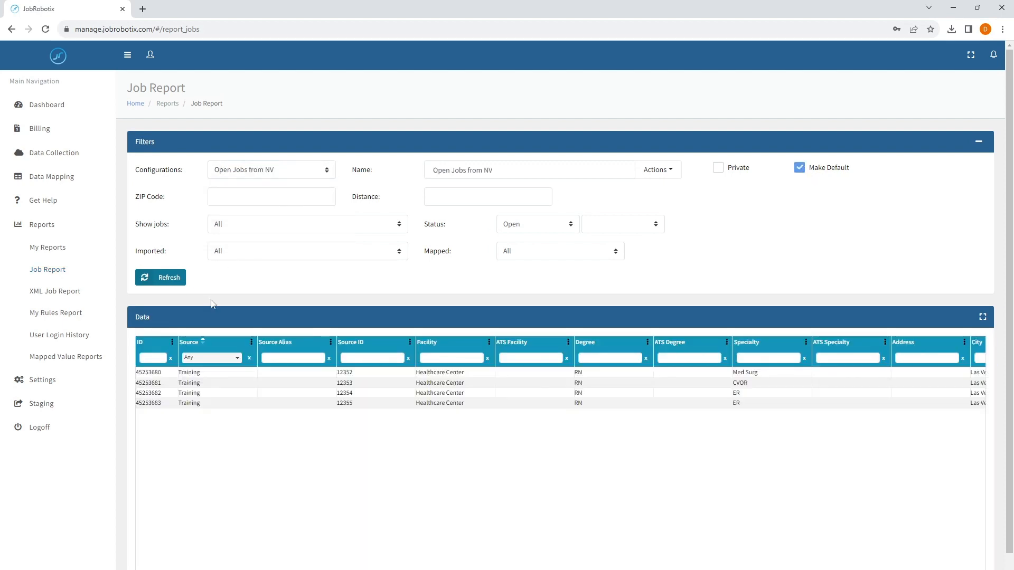
left_click(649, 173)
left_click(652, 191)
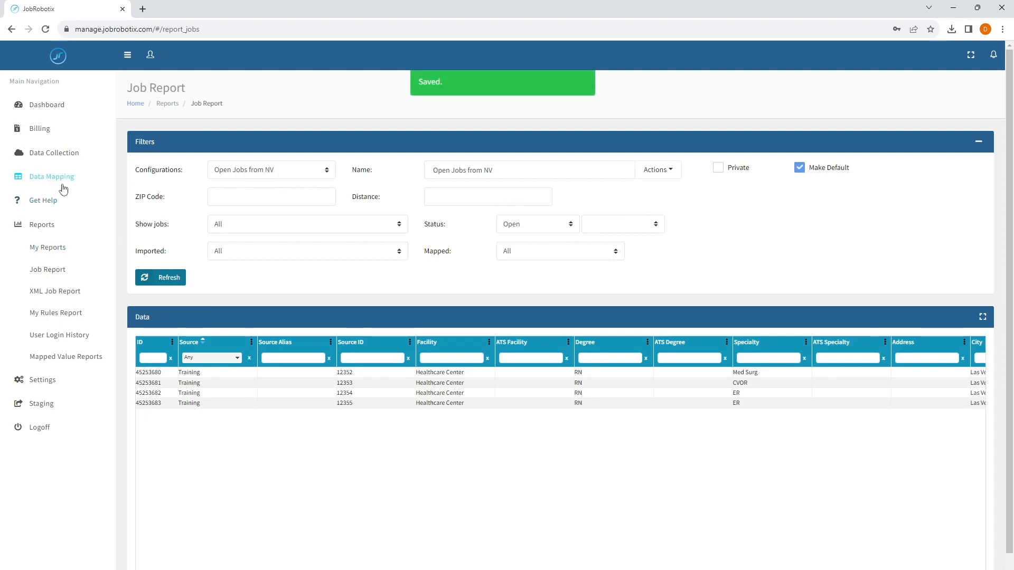
Reopen the Job Report to confirm the default loads, then go to My Reports.
left_click(50, 130)
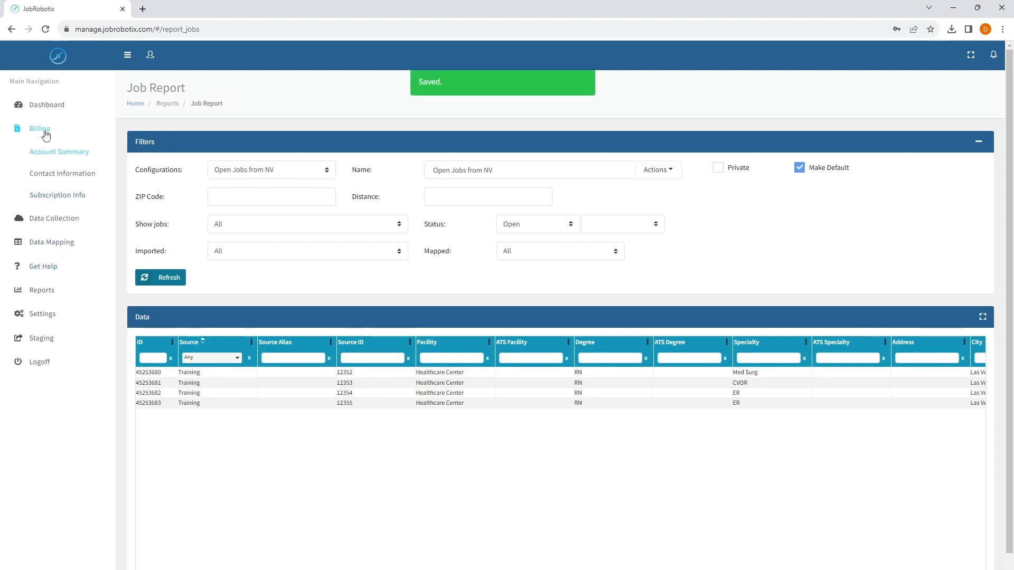
left_click(57, 289)
left_click(58, 270)
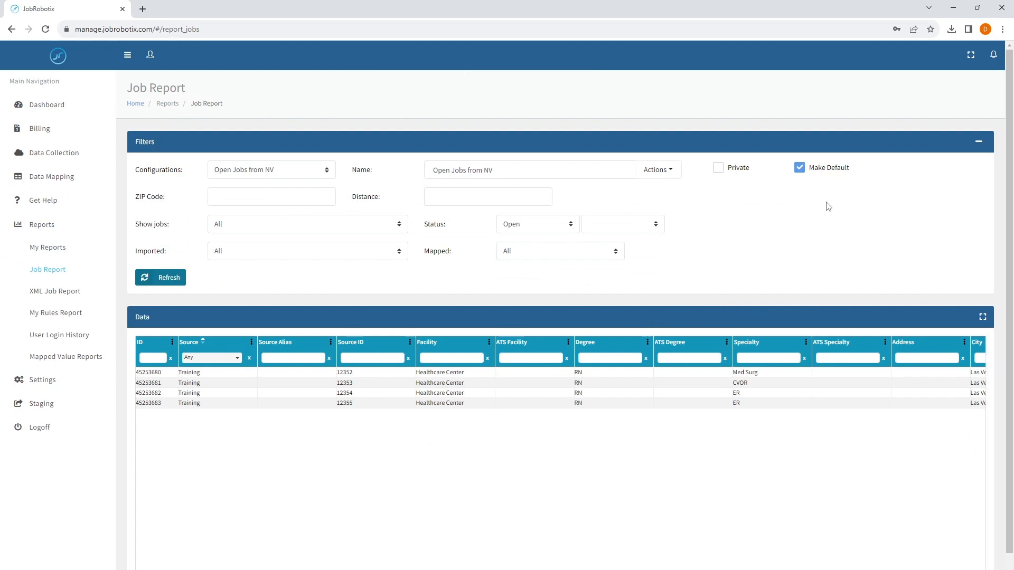
left_click(48, 247)
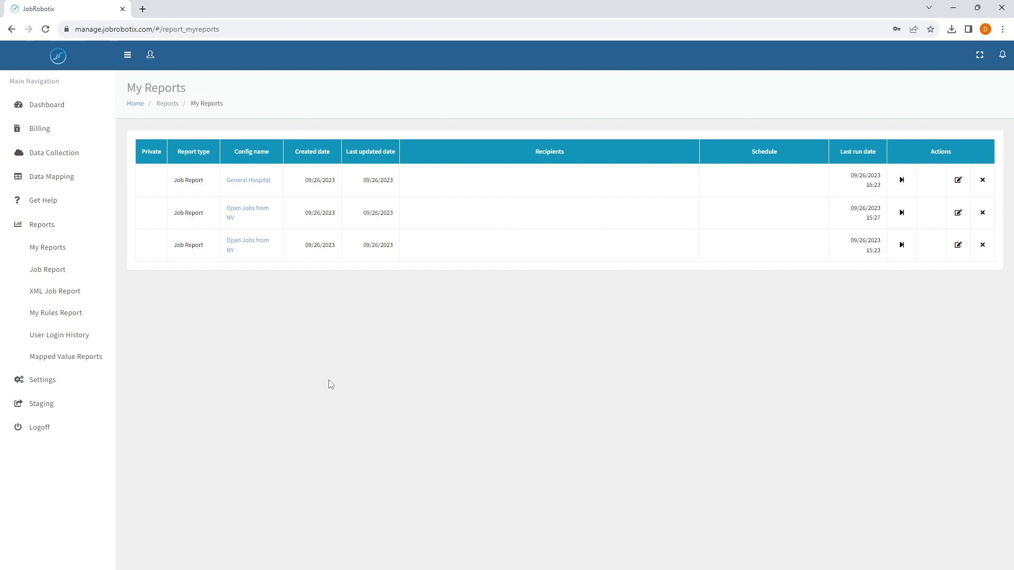
Open the General Hospital saved report, then go to Get Help > Support.
left_click(257, 181)
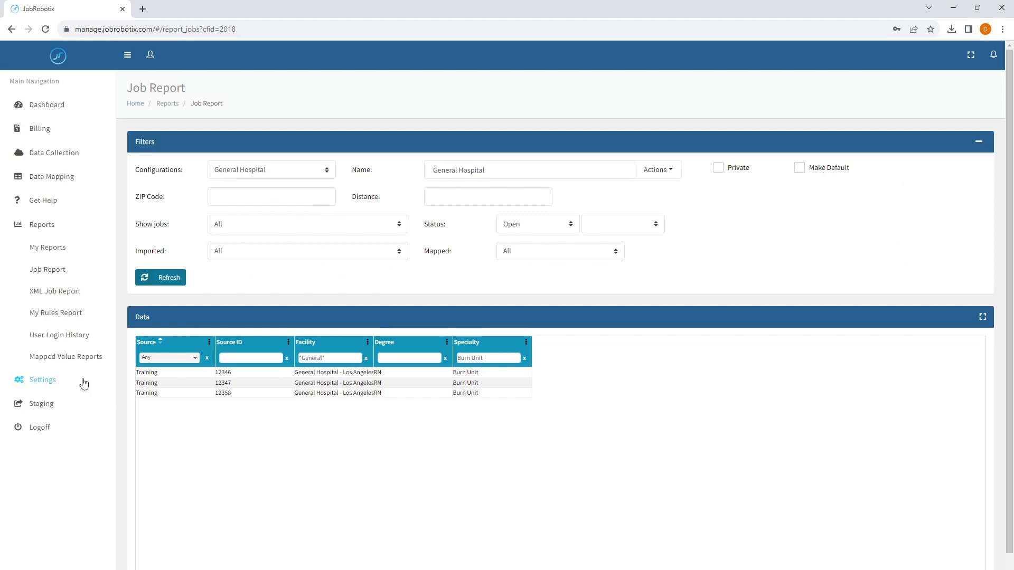
left_click(44, 228)
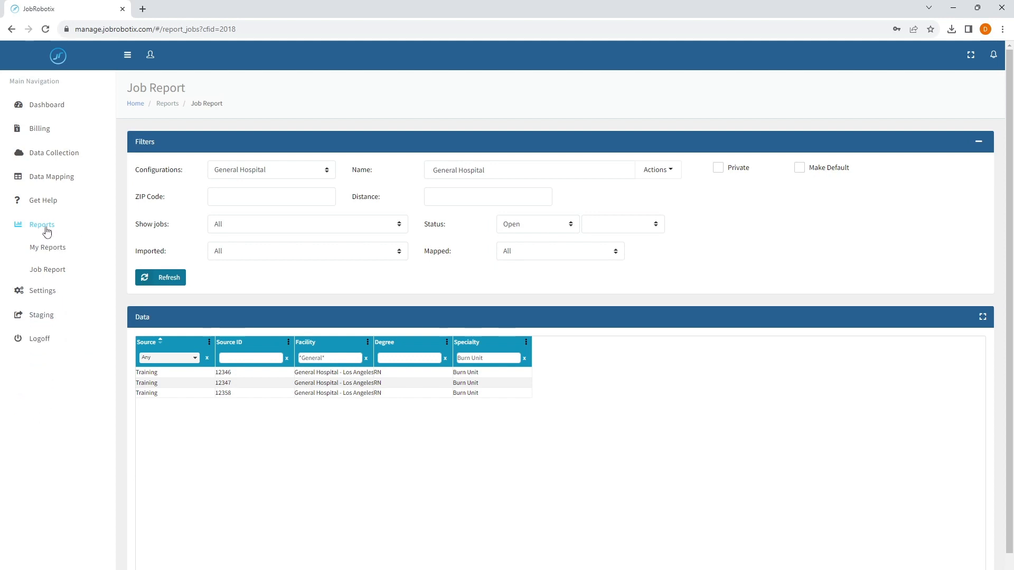
left_click(44, 205)
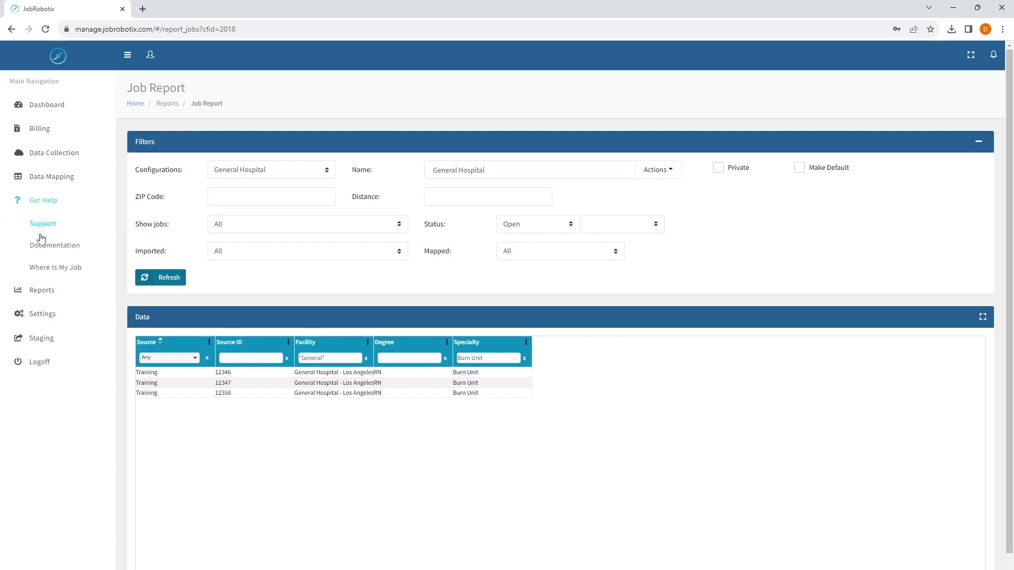
left_click(50, 227)
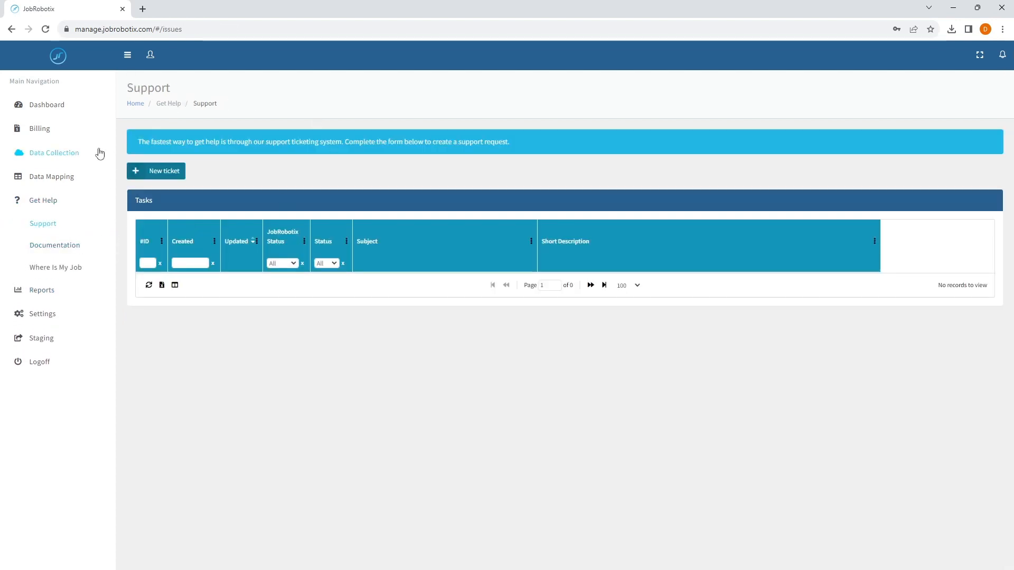